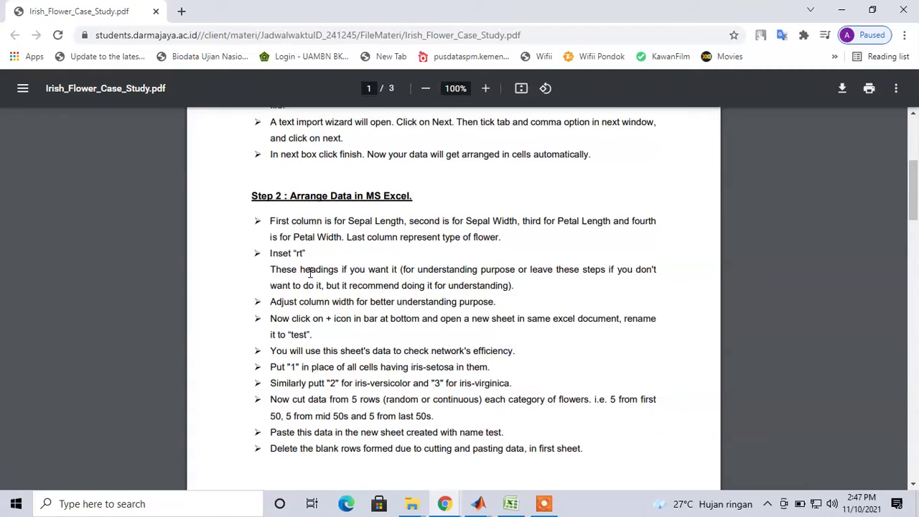
# Read the column descriptions in Step 2 of the case study PDF, then bring up the iris workbook in Excel.
pyautogui.moveTo(271, 221)
pyautogui.mouseDown()
pyautogui.moveTo(483, 285)
pyautogui.moveTo(478, 273)
pyautogui.mouseUp()
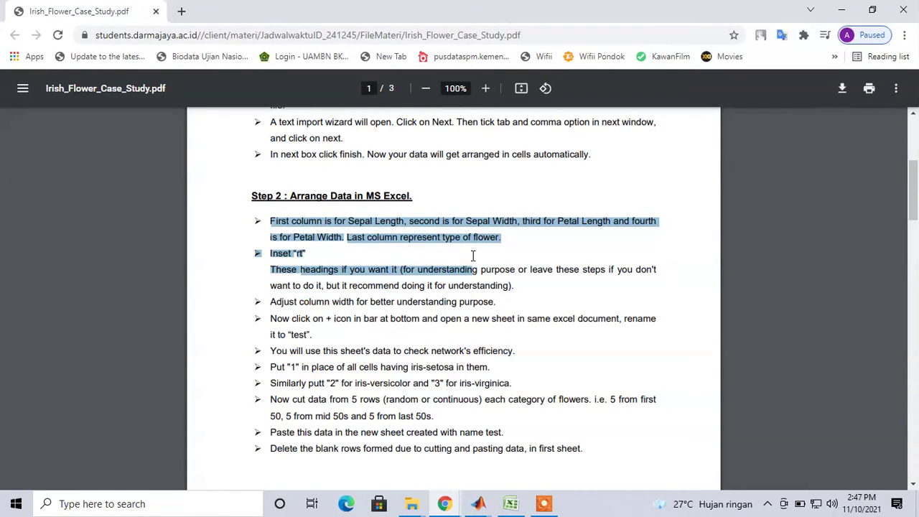
pyautogui.click(515, 299)
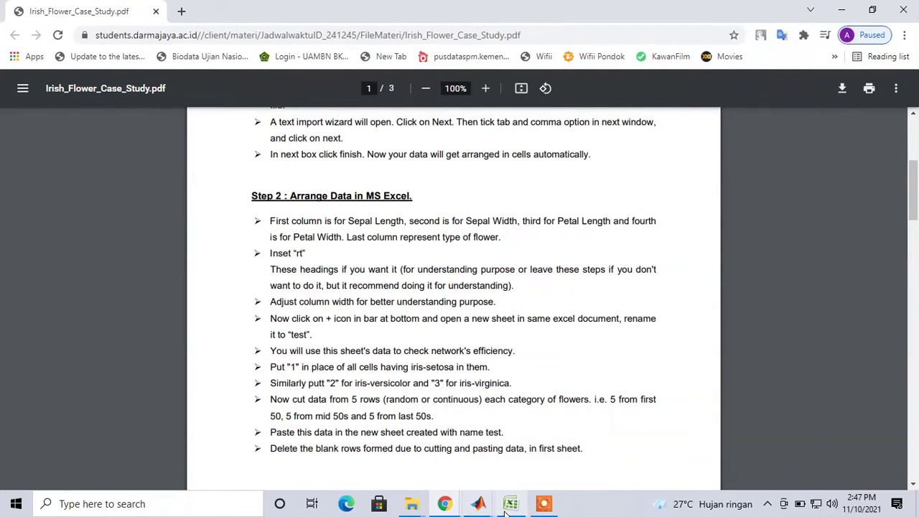
pyautogui.click(505, 506)
# Look over the first values in columns B and E, ending with cell A1 selected.
pyautogui.click(168, 188)
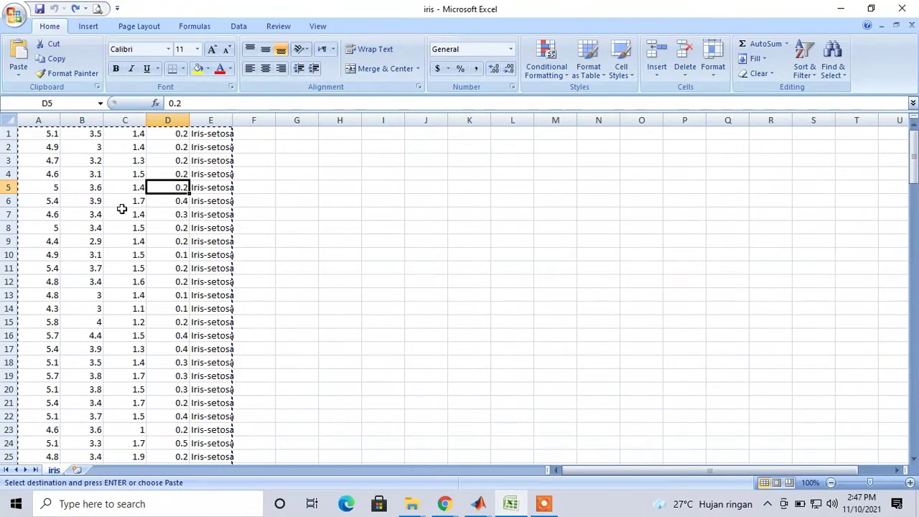
pyautogui.click(85, 177)
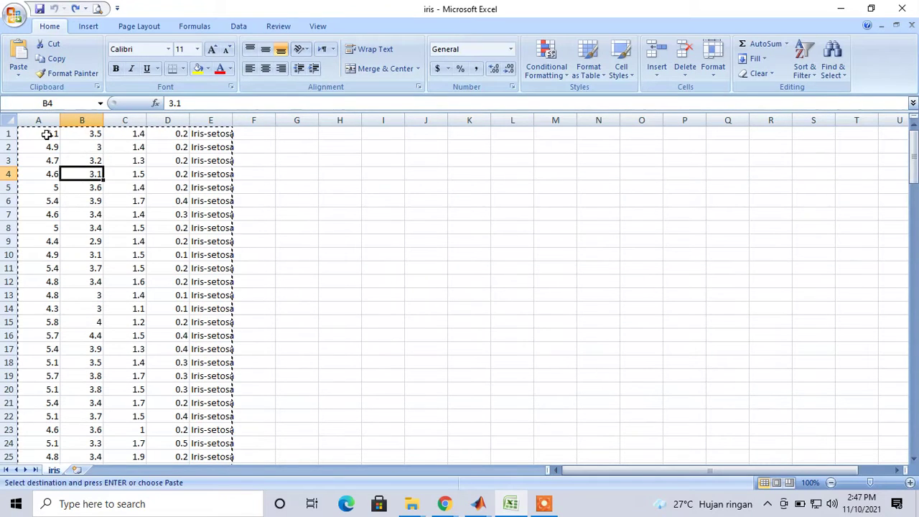
pyautogui.moveTo(46, 134); pyautogui.dragTo(44, 282)
pyautogui.moveTo(79, 135); pyautogui.dragTo(80, 281)
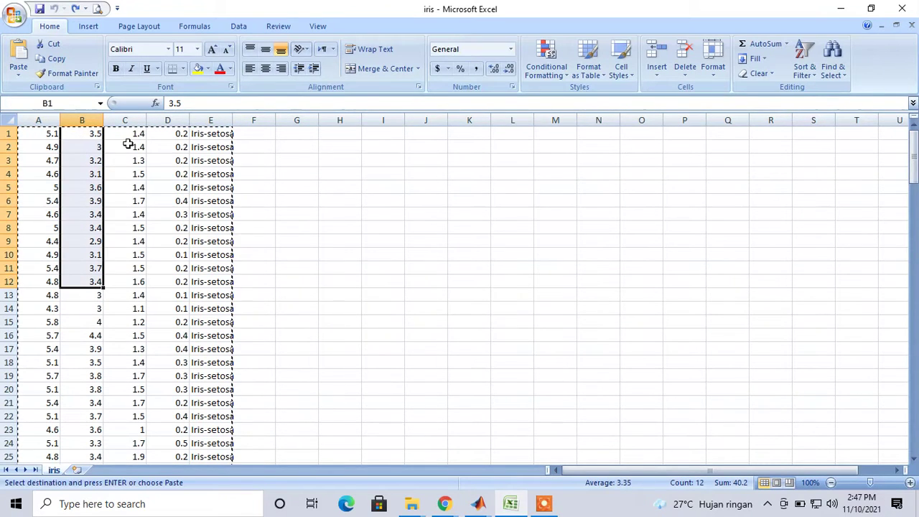
pyautogui.moveTo(46, 134); pyautogui.dragTo(50, 255)
pyautogui.moveTo(79, 135); pyautogui.dragTo(80, 248)
pyautogui.moveTo(210, 135); pyautogui.dragTo(211, 251)
pyautogui.click(41, 134)
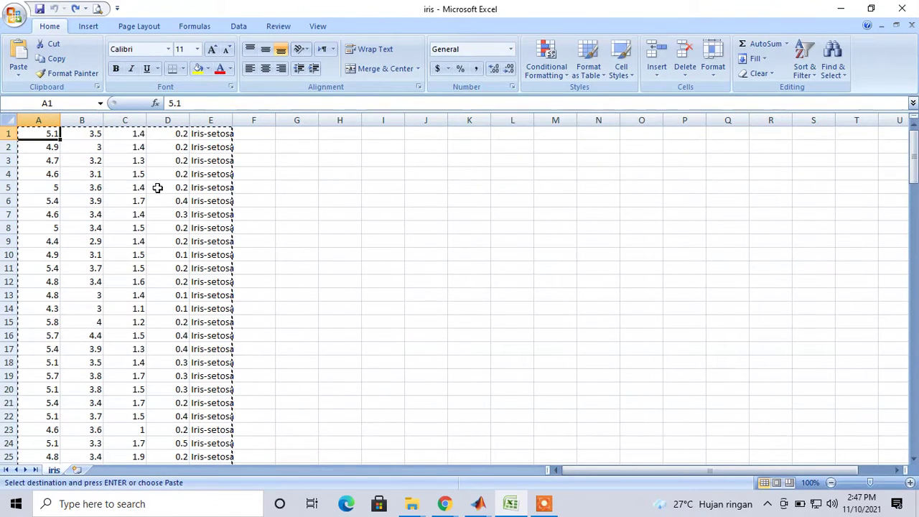
# Insert a blank row above the iris data, then return to the case study PDF.
pyautogui.click(657, 72)
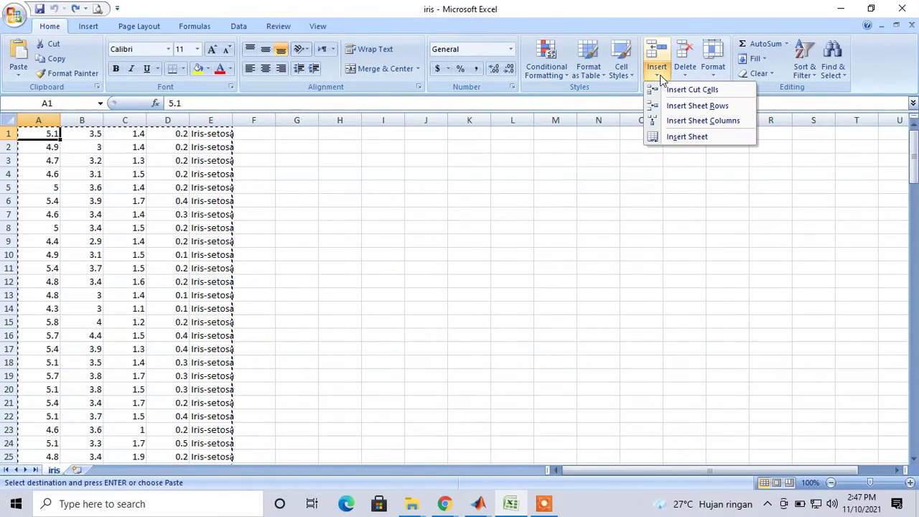
pyautogui.click(680, 106)
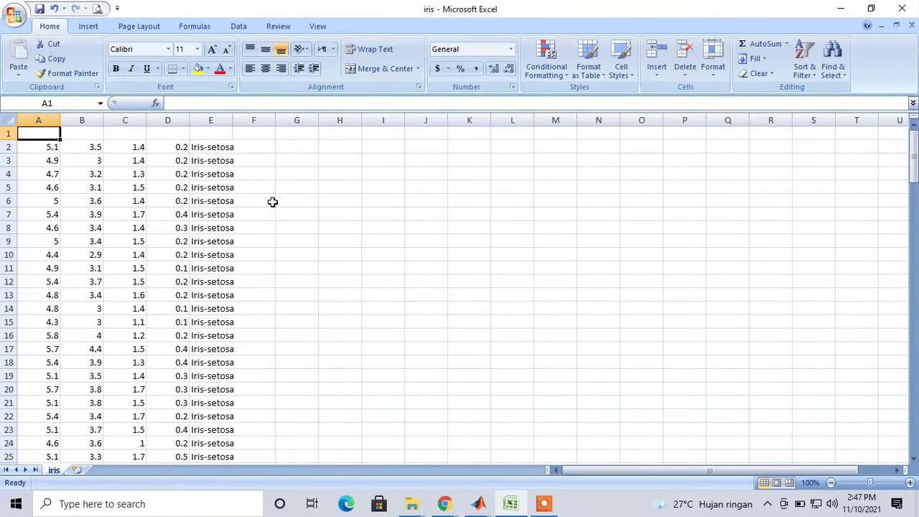
pyautogui.click(86, 135)
pyautogui.click(191, 136)
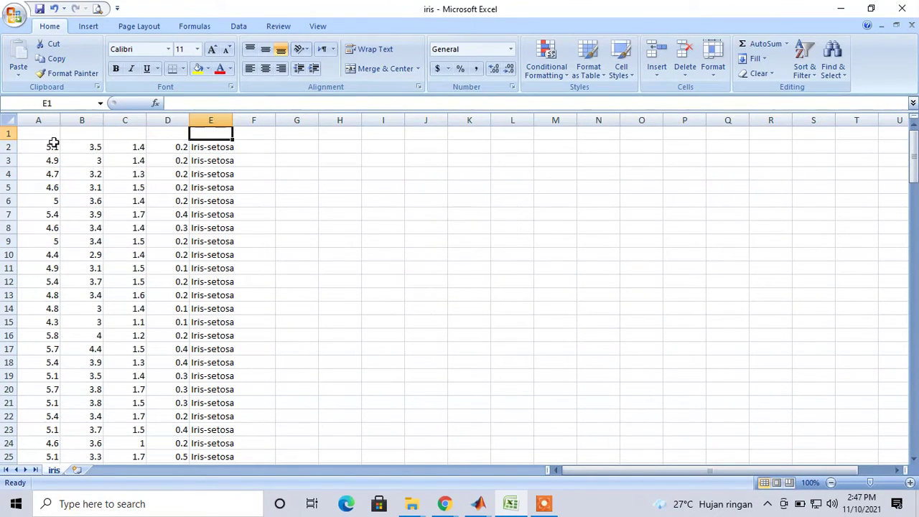
pyautogui.click(43, 133)
pyautogui.hotkey('alt', 'Tab')
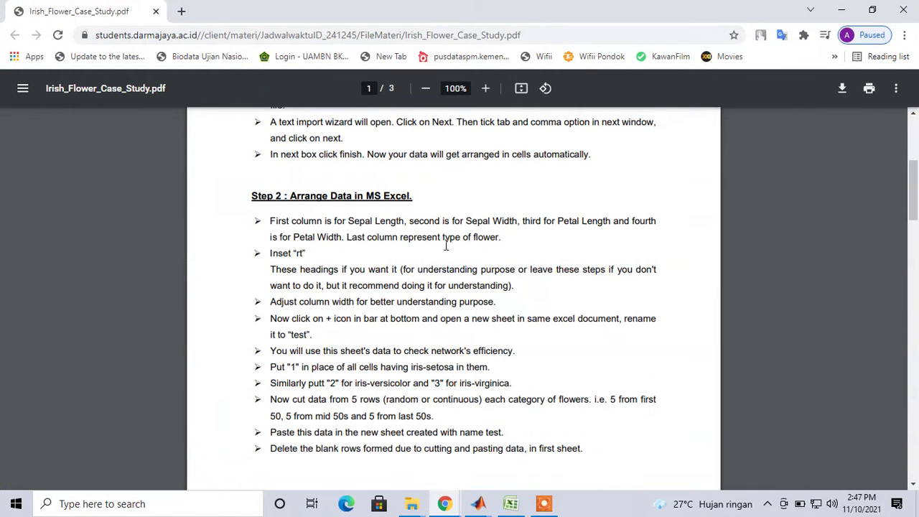
# Copy the heading 'Sepal Length' from the PDF into cell A1 and remove the stray leading character.
pyautogui.moveTo(348, 220); pyautogui.dragTo(393, 220)
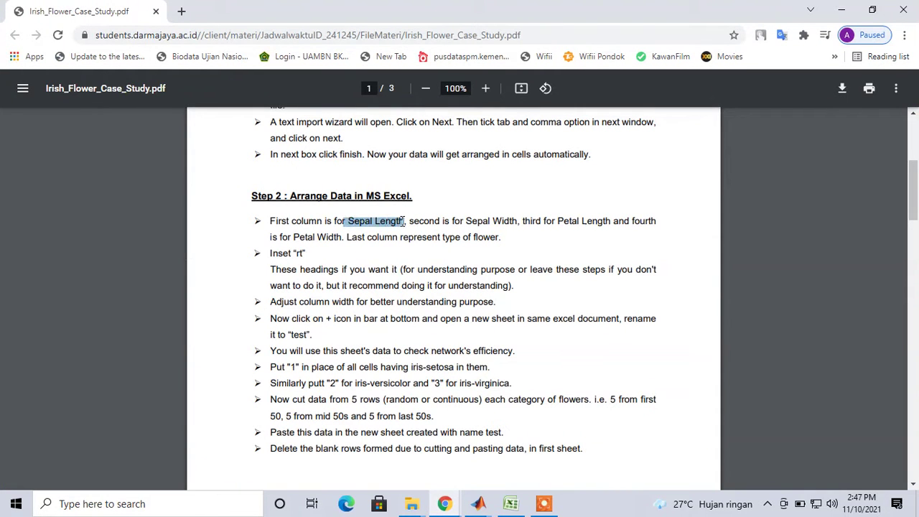
pyautogui.hotkey('alt', 'Tab')
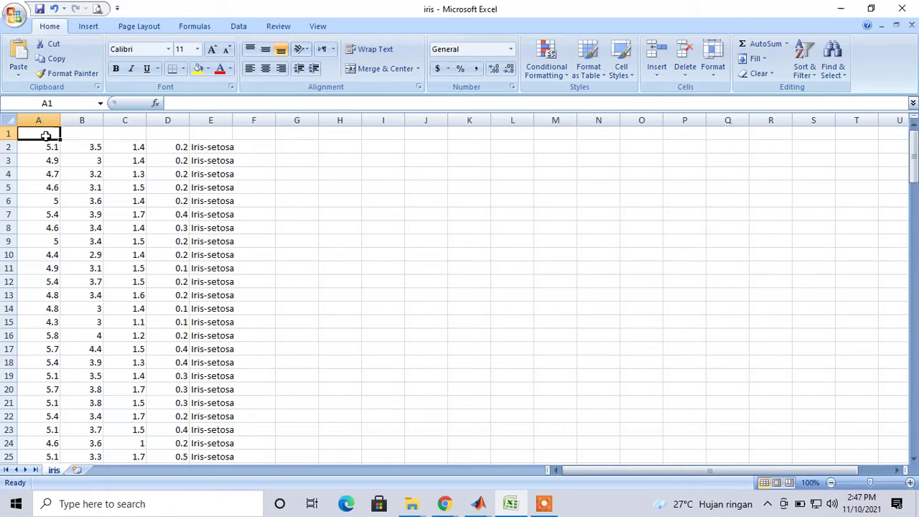
pyautogui.click(230, 104)
pyautogui.write('r Sepal Length')
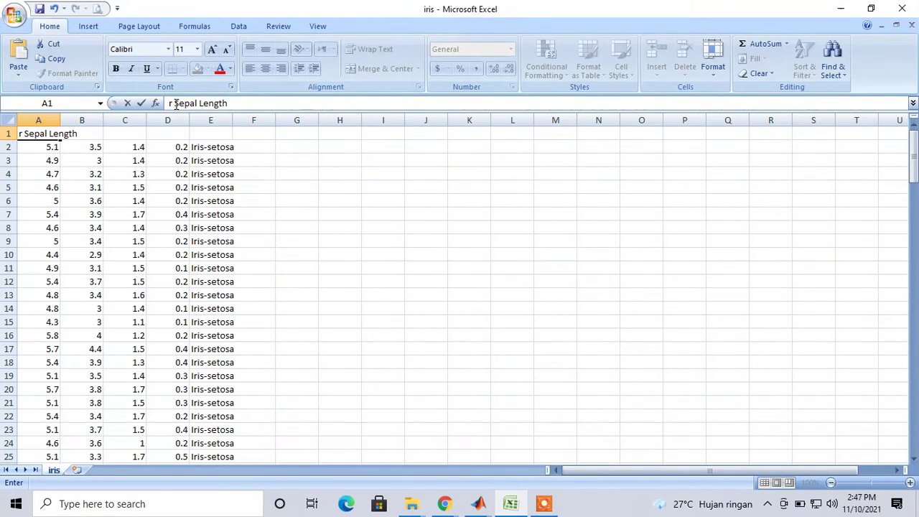
pyautogui.click(175, 103)
pyautogui.press('BackSpace')
pyautogui.press('BackSpace')
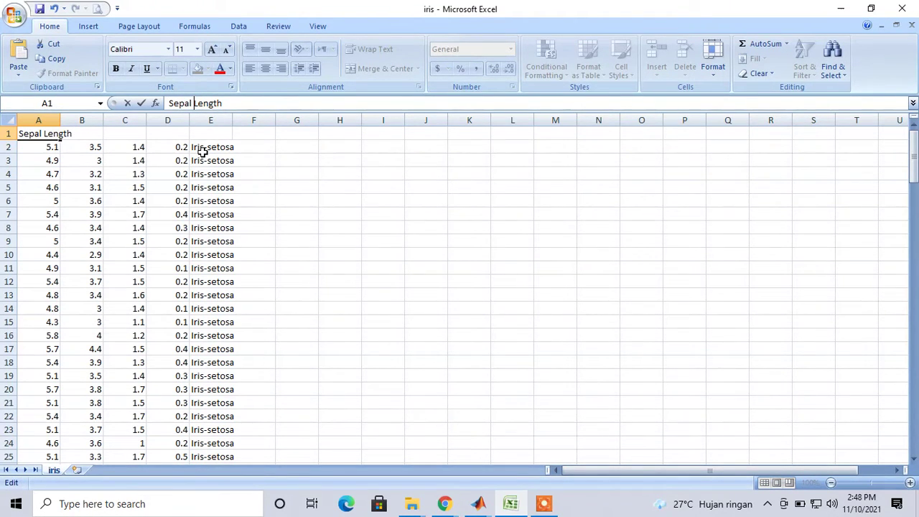
pyautogui.hotkey('alt', 'Tab')
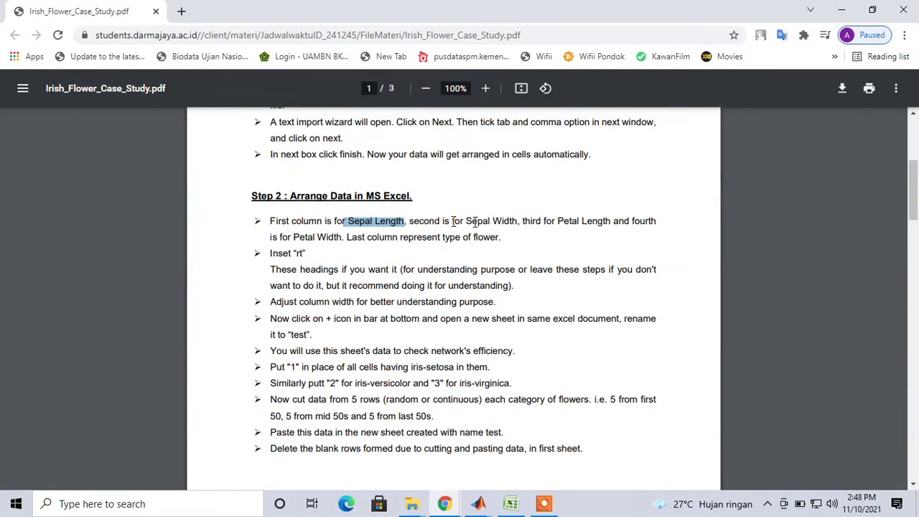
# Copy the heading 'Sepal Width' from the PDF into cell B1.
pyautogui.moveTo(468, 217); pyautogui.dragTo(511, 225)
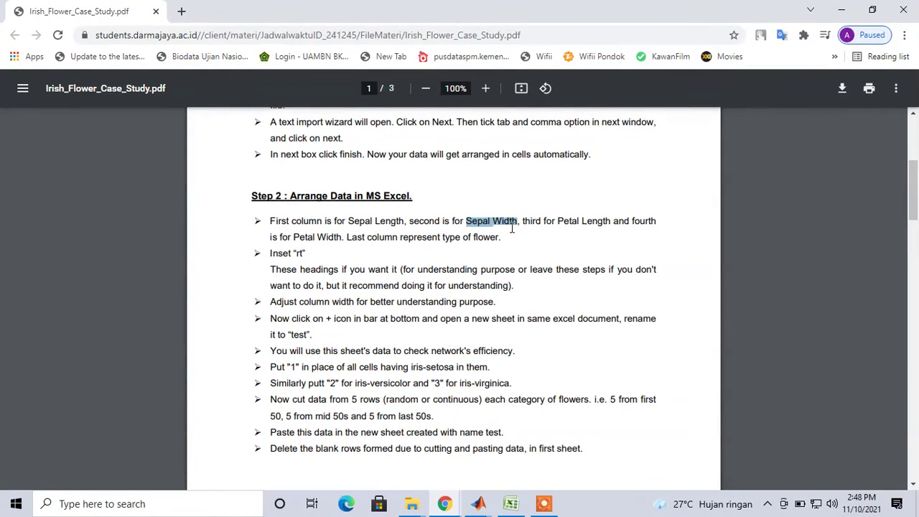
pyautogui.hotkey('alt', 'Tab')
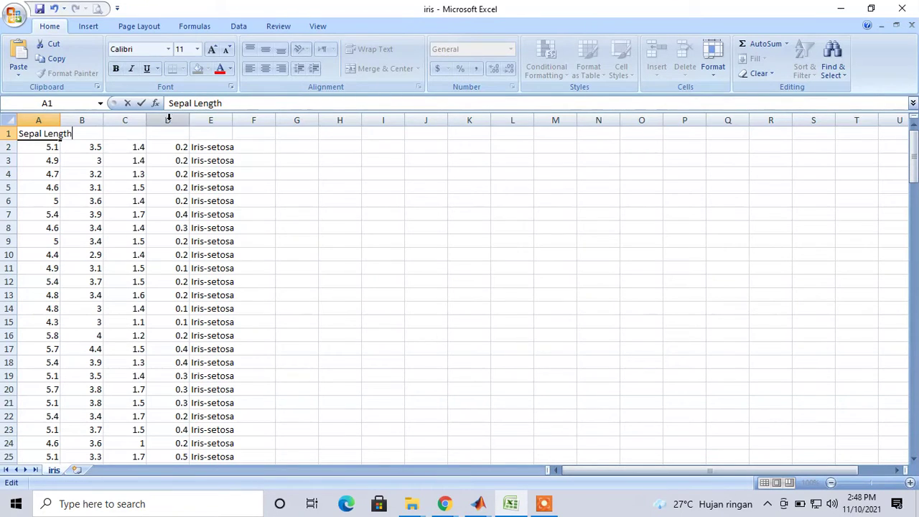
pyautogui.click(82, 134)
pyautogui.hotkey('ctrl', 'v')
pyautogui.click(215, 103)
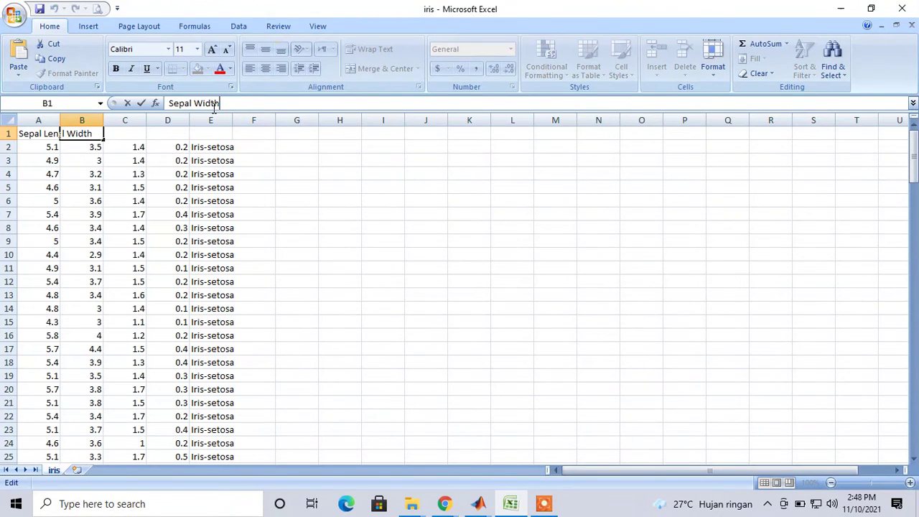
pyautogui.hotkey('alt', 'Tab')
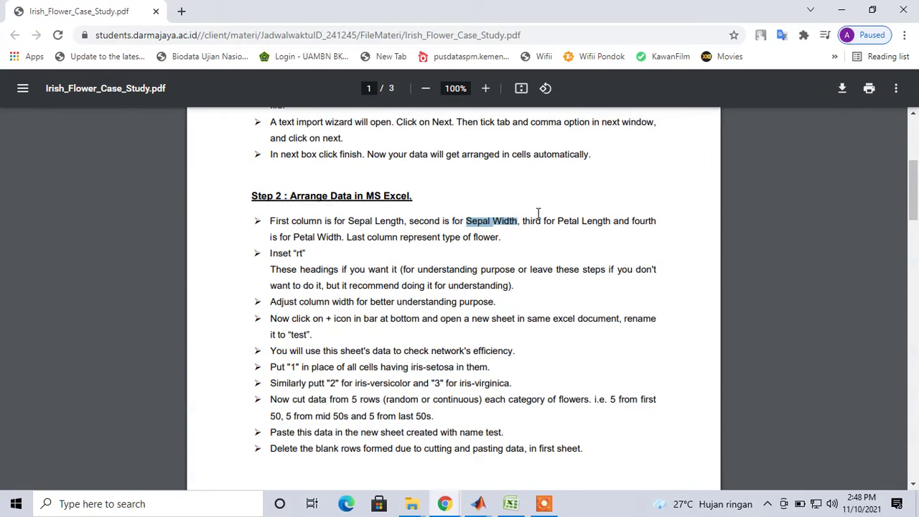
# Copy the heading 'Petal Length' from the PDF into cell C1.
pyautogui.moveTo(558, 221); pyautogui.dragTo(611, 226)
pyautogui.hotkey('ctrl', 'c')
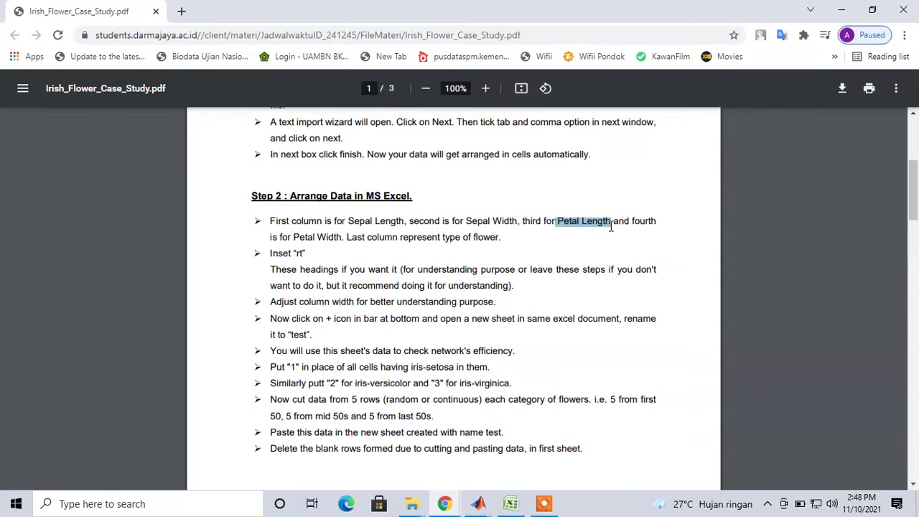
pyautogui.hotkey('alt', 'Tab')
pyautogui.click(125, 133)
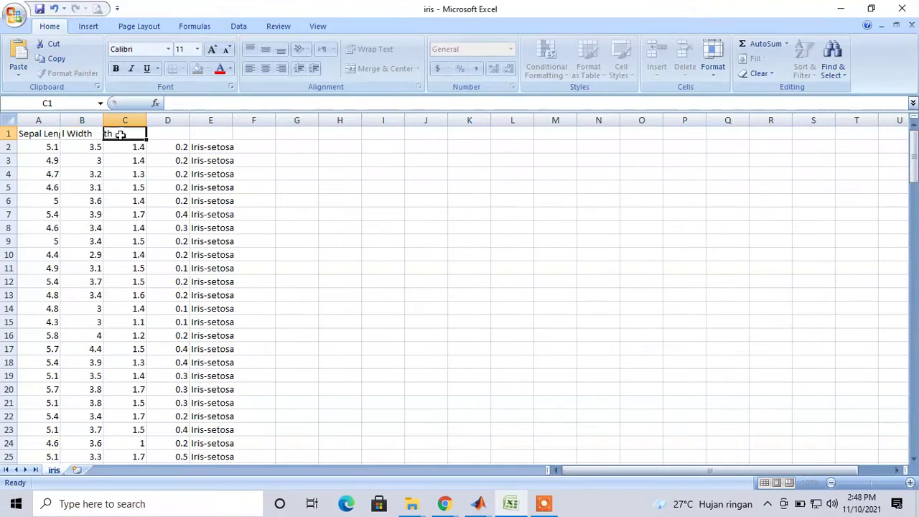
pyautogui.click(201, 103)
pyautogui.hotkey('ctrl', 'v')
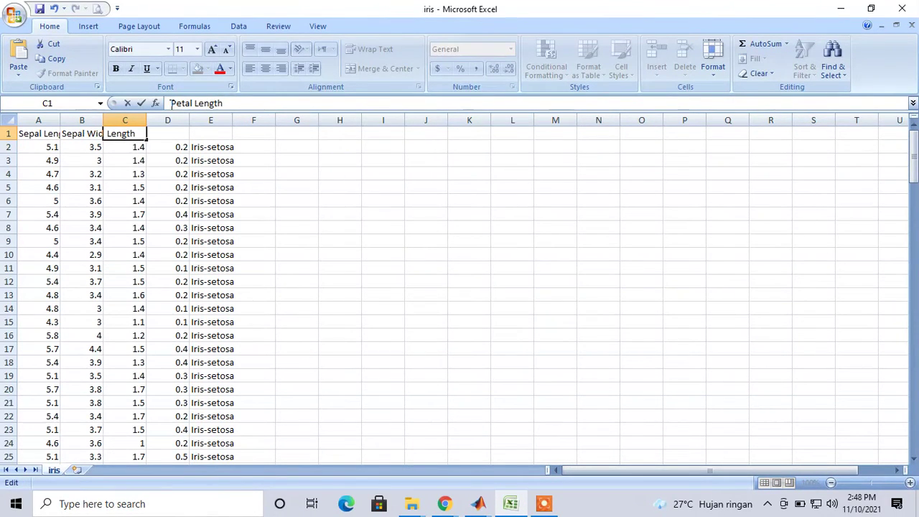
pyautogui.hotkey('alt', 'Tab')
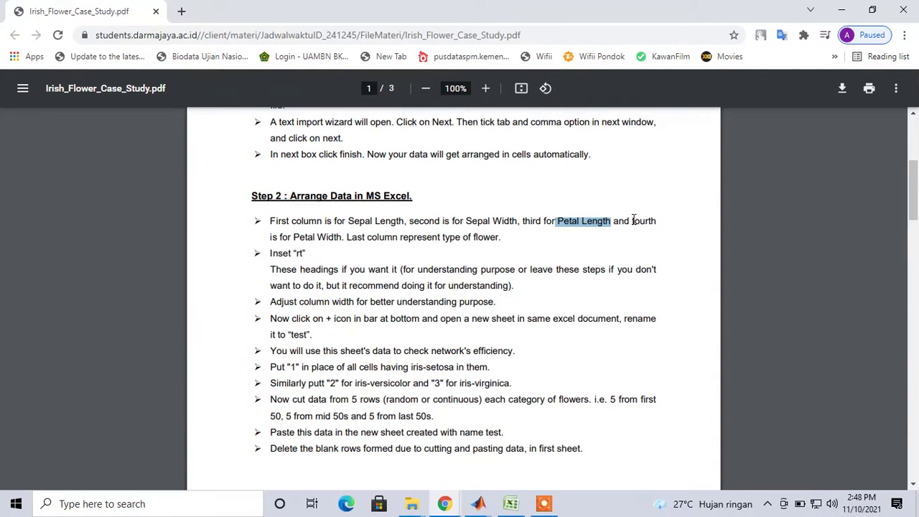
# Copy the heading 'Petal Width' into cell D1 and remove the stray leading character.
pyautogui.moveTo(294, 237); pyautogui.dragTo(343, 237)
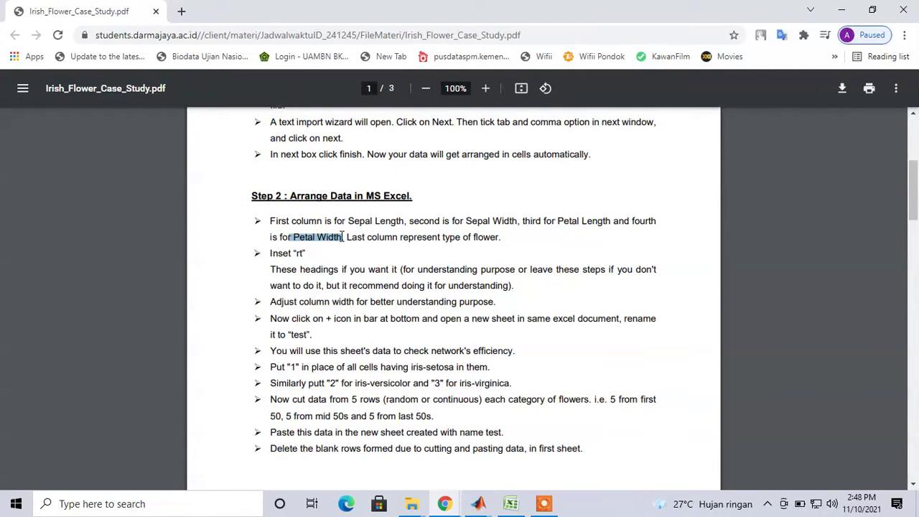
pyautogui.hotkey('ctrl', 'c')
pyautogui.hotkey('alt', 'Tab')
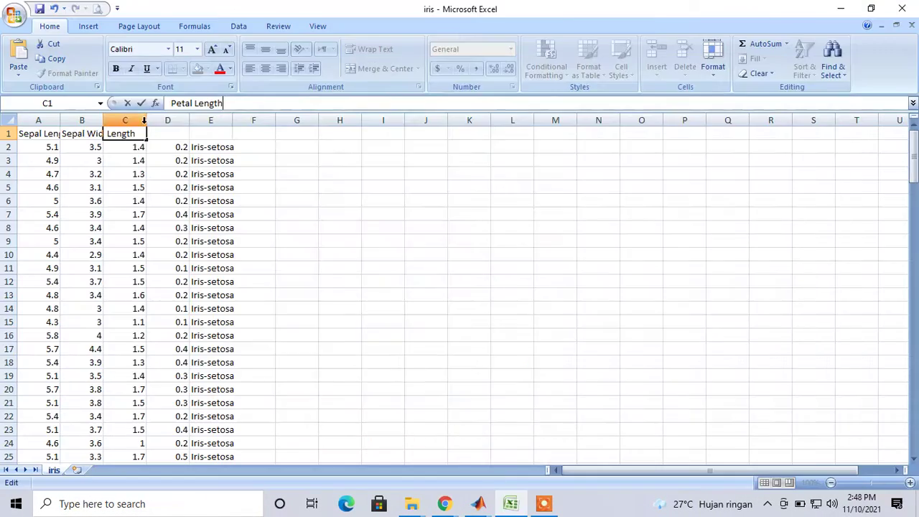
pyautogui.click(171, 133)
pyautogui.click(201, 103)
pyautogui.hotkey('ctrl', 'v')
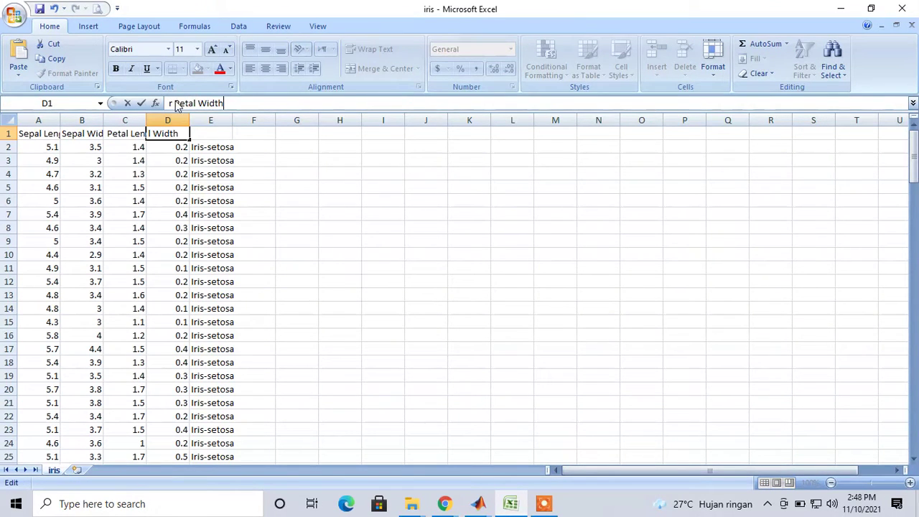
pyautogui.click(176, 103)
pyautogui.press('BackSpace')
pyautogui.press('BackSpace')
pyautogui.click(219, 134)
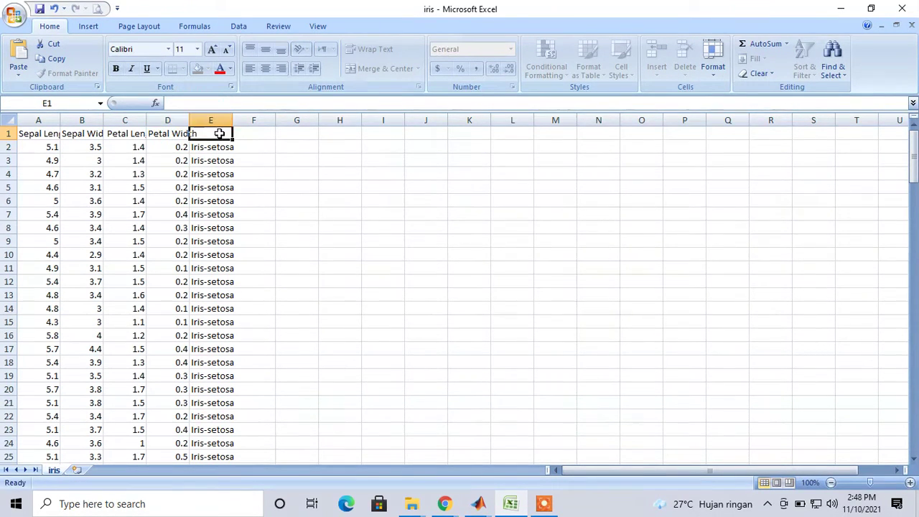
# Enter 'Flower' as the heading in cell E1.
pyautogui.hotkey('alt', 'Tab')
pyautogui.hotkey('alt', 'Tab')
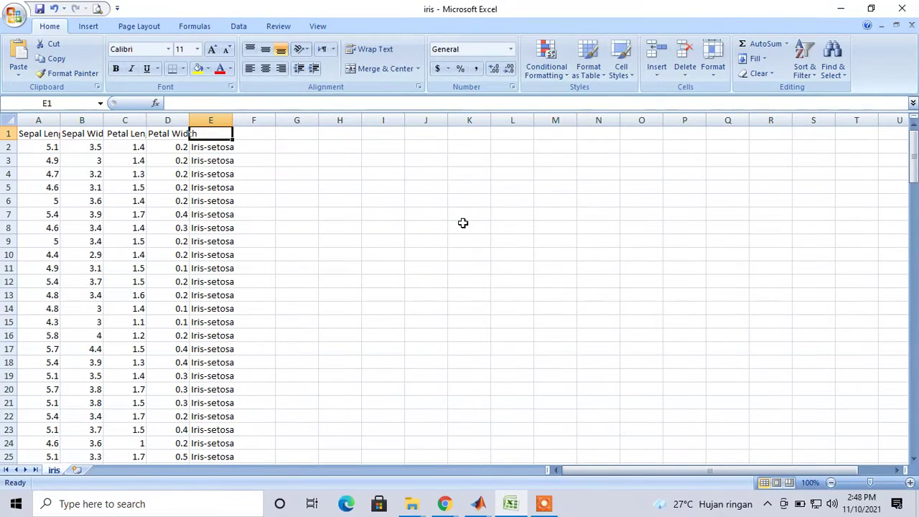
pyautogui.write('Flower')
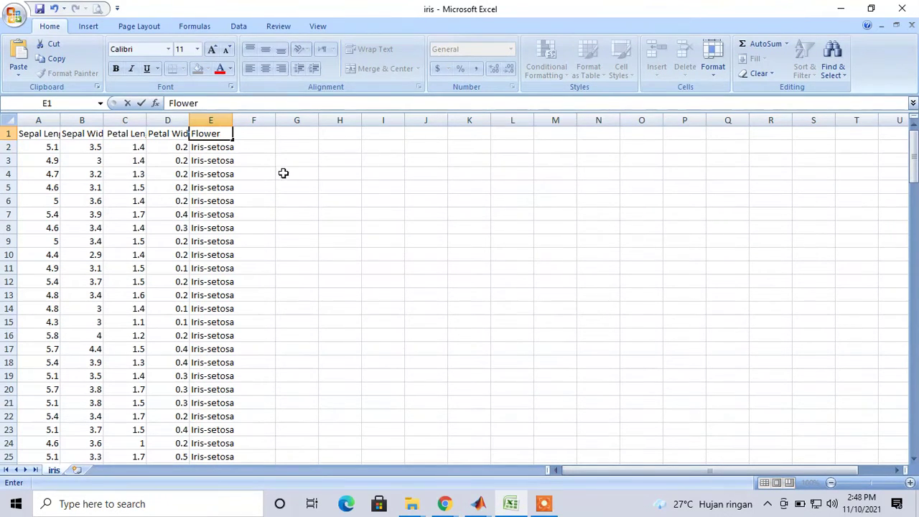
pyautogui.click(284, 173)
# Widen columns D, C, B, A and E to show their full headings, then return to the PDF.
pyautogui.moveTo(189, 120); pyautogui.dragTo(208, 121)
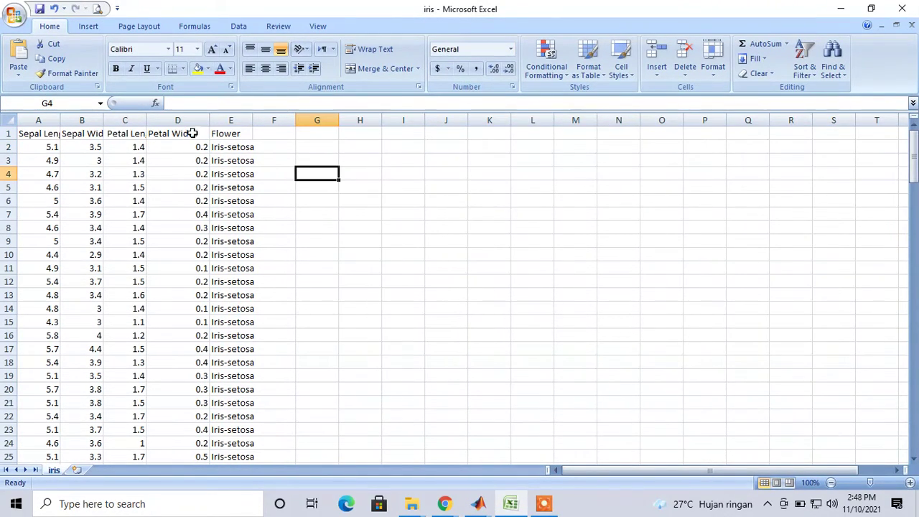
pyautogui.moveTo(146, 120); pyautogui.dragTo(162, 120)
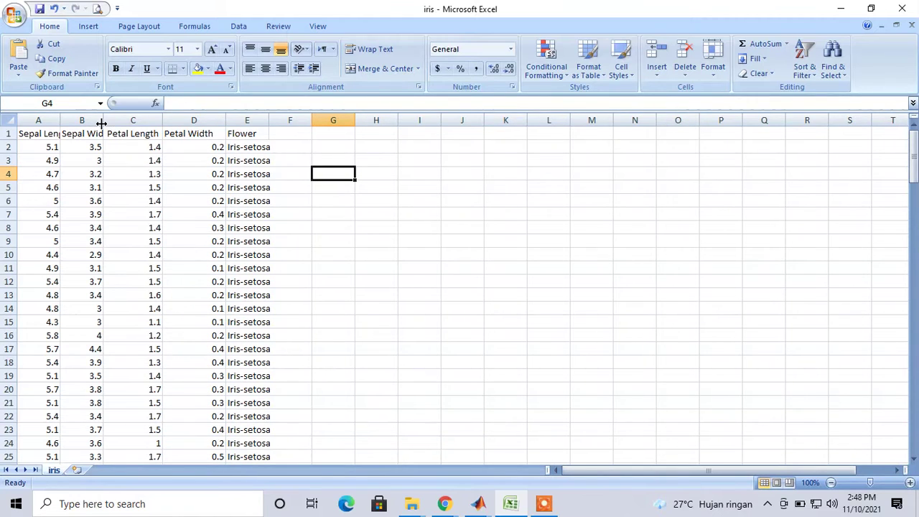
pyautogui.moveTo(102, 120); pyautogui.dragTo(116, 120)
pyautogui.moveTo(61, 120); pyautogui.dragTo(78, 120)
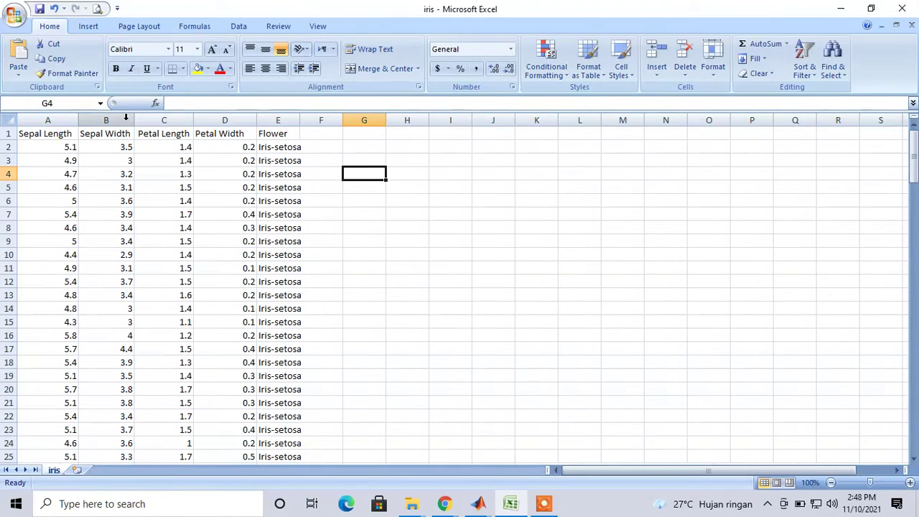
pyautogui.click(276, 162)
pyautogui.moveTo(301, 120); pyautogui.dragTo(317, 120)
pyautogui.hotkey('alt', 'Tab')
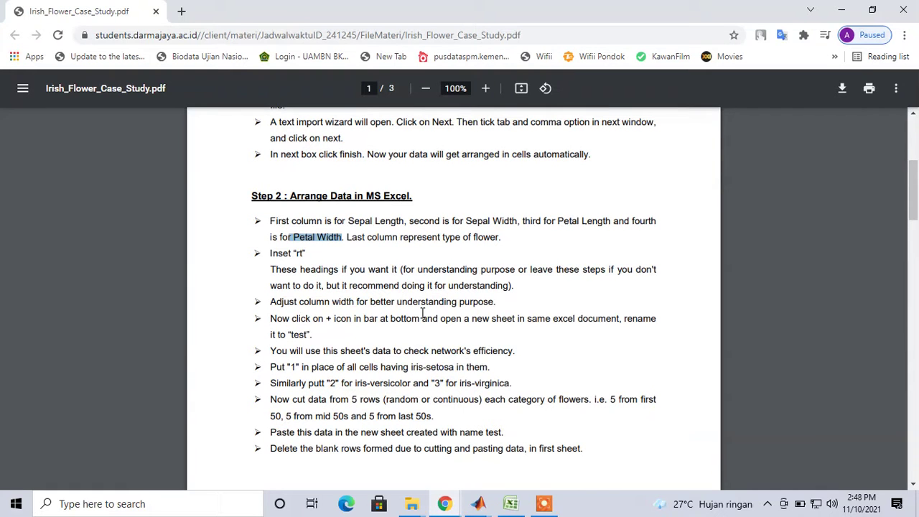
# Review the add-sheet step in the PDF, then add a blank Sheet1 beside the iris sheet.
pyautogui.scroll(-2, 423, 314)
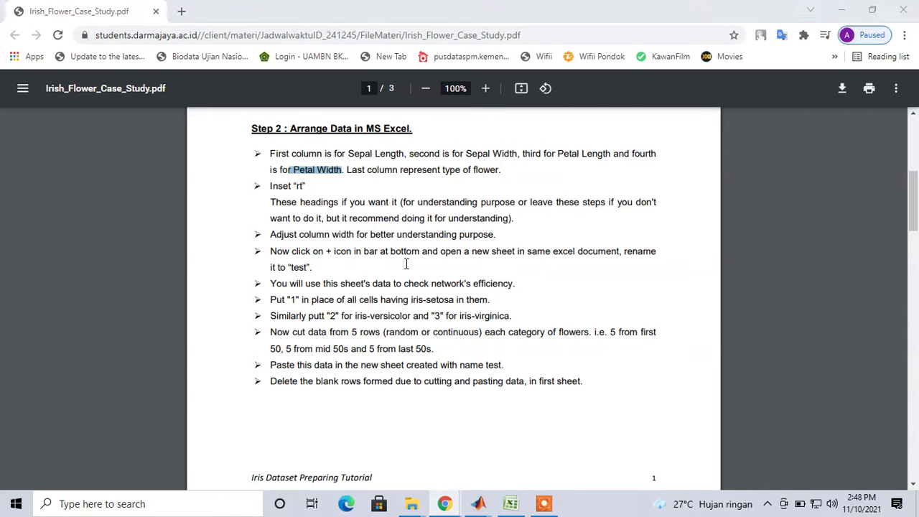
pyautogui.hotkey('alt', 'Tab')
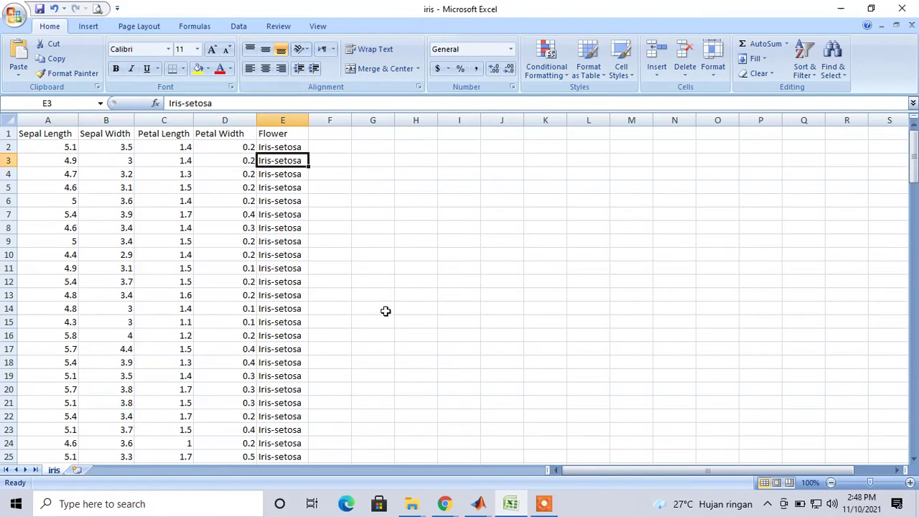
pyautogui.hotkey('alt', 'Tab')
pyautogui.hotkey('alt', 'Tab')
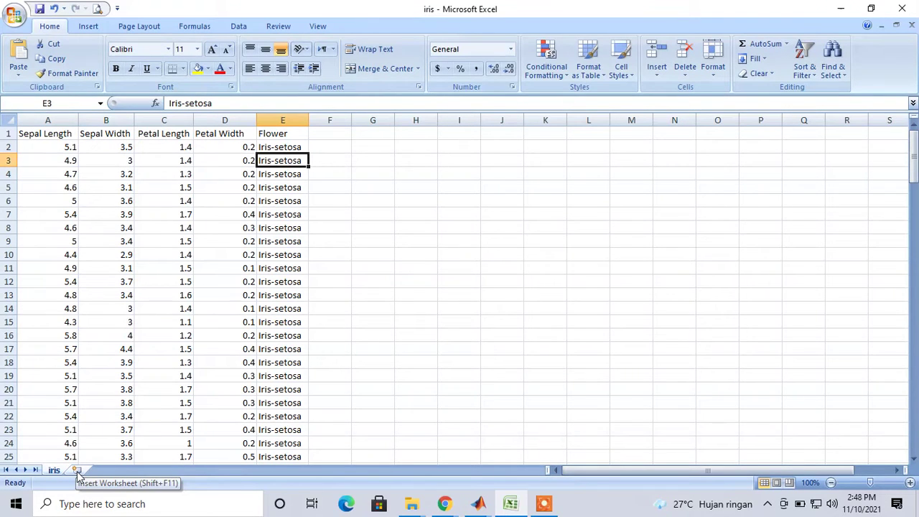
pyautogui.click(76, 470)
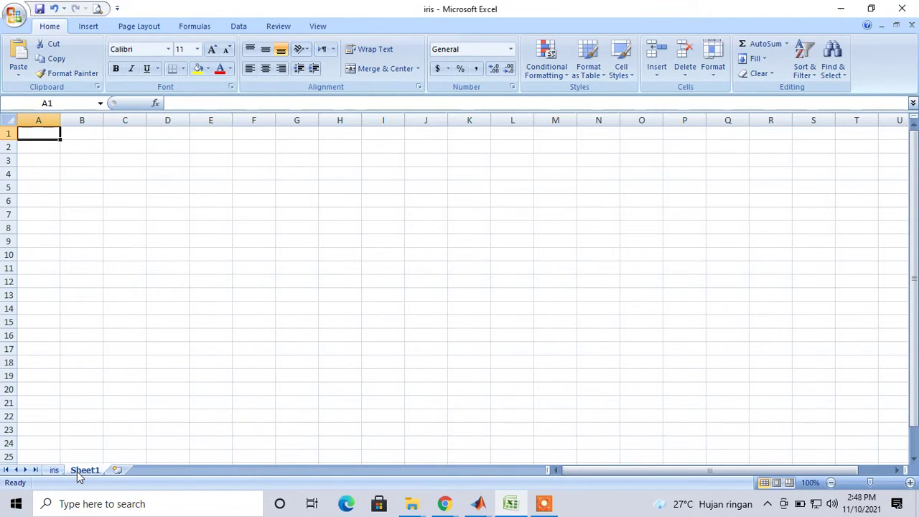
# Rename Sheet1 to 'test' and go back to the iris sheet.
pyautogui.hotkey('alt', 'Tab')
pyautogui.moveTo(285, 269); pyautogui.dragTo(316, 267)
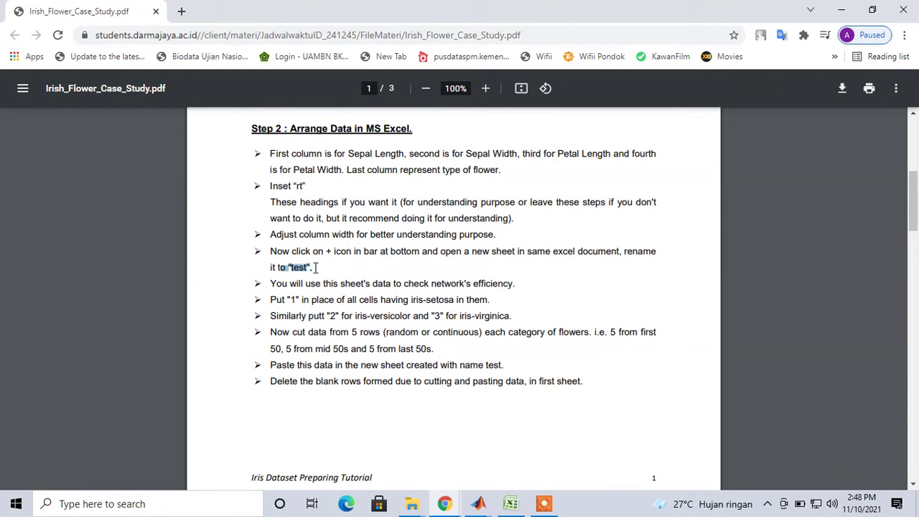
pyautogui.hotkey('alt', 'Tab')
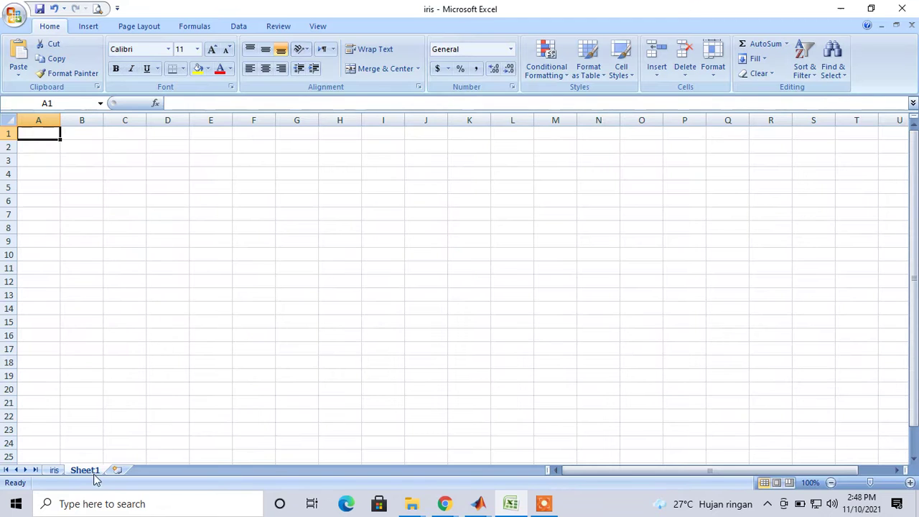
pyautogui.rightClick(84, 470)
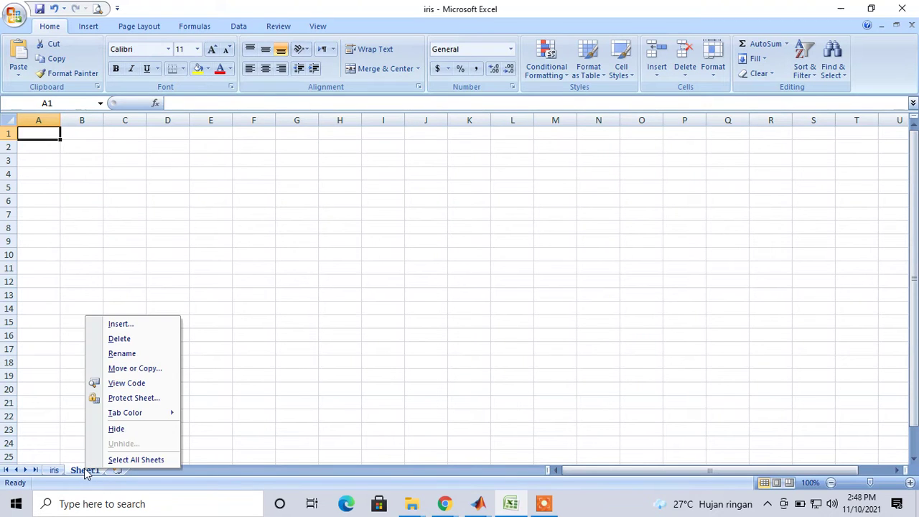
pyautogui.click(122, 355)
pyautogui.write('test')
pyautogui.press('Return')
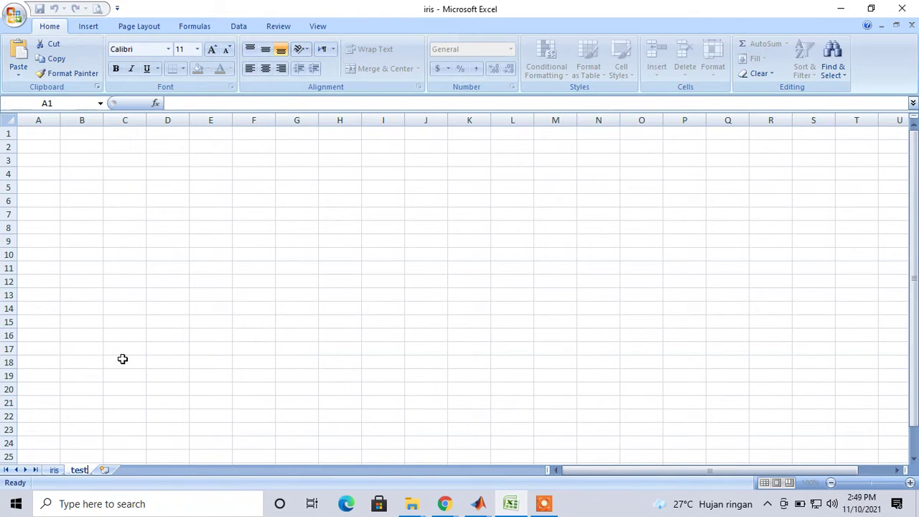
pyautogui.press('Return')
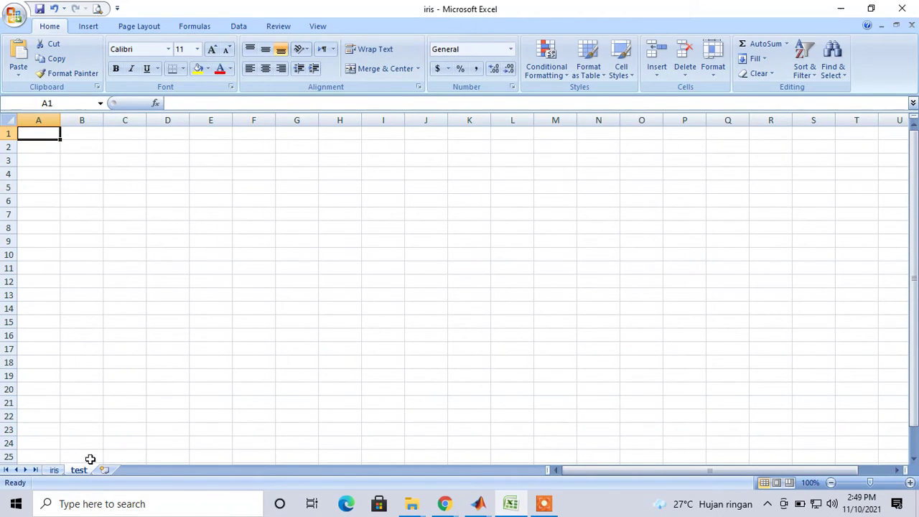
pyautogui.click(54, 471)
# Read the PDF step on coding Iris-setosa as 1, then return to the workbook.
pyautogui.hotkey('alt', 'Tab')
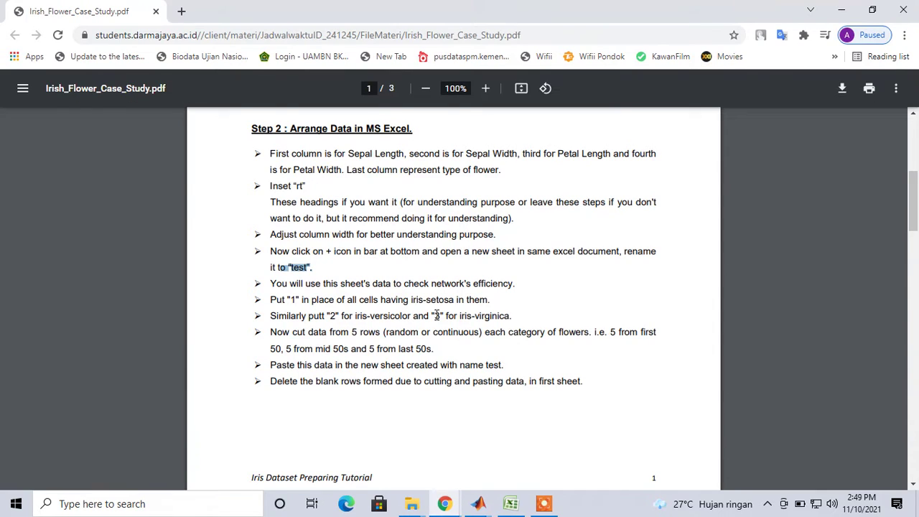
pyautogui.moveTo(271, 302); pyautogui.dragTo(463, 302)
pyautogui.click(431, 305)
pyautogui.click(430, 318)
pyautogui.hotkey('alt', 'Tab')
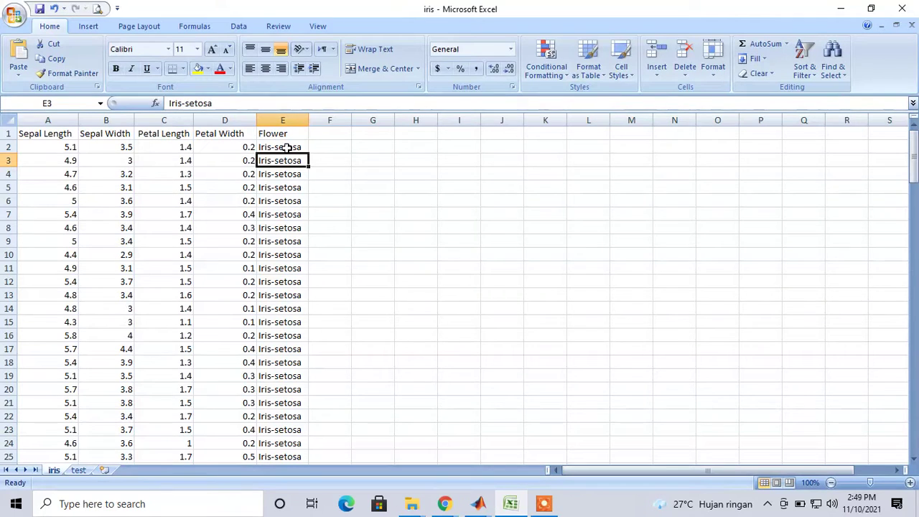
# Fill the Iris-setosa rows E2:E51 with the code 1.
pyautogui.click(286, 147)
pyautogui.write('1')
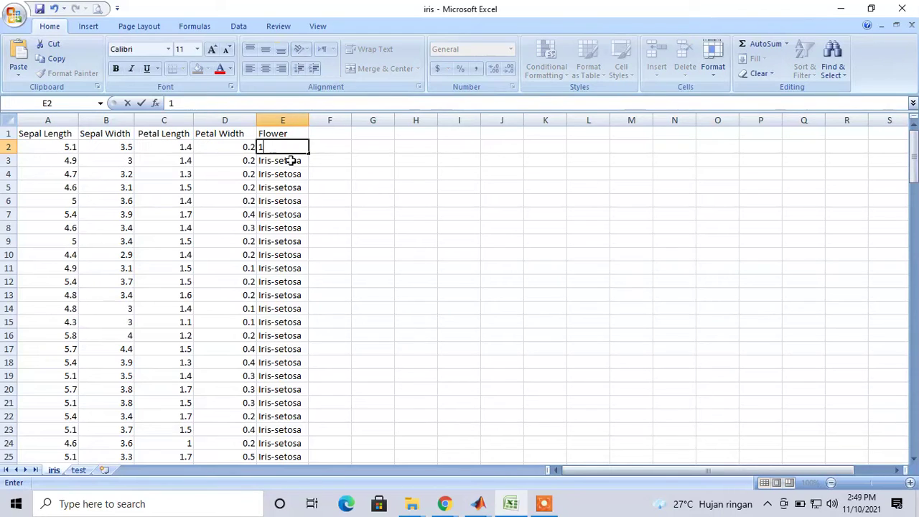
pyautogui.click(326, 163)
pyautogui.click(293, 147)
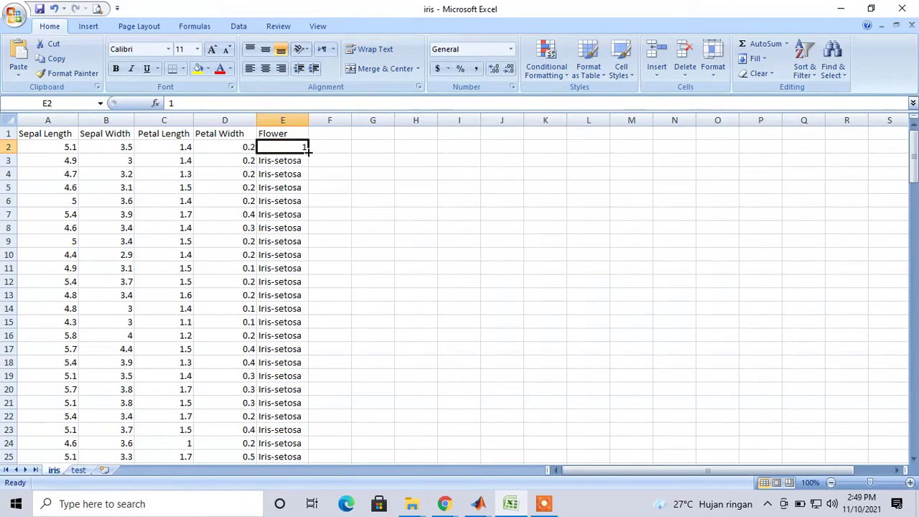
pyautogui.moveTo(307, 152)
pyautogui.mouseDown()
pyautogui.moveTo(298, 86)
pyautogui.moveTo(301, 114)
pyautogui.mouseUp()
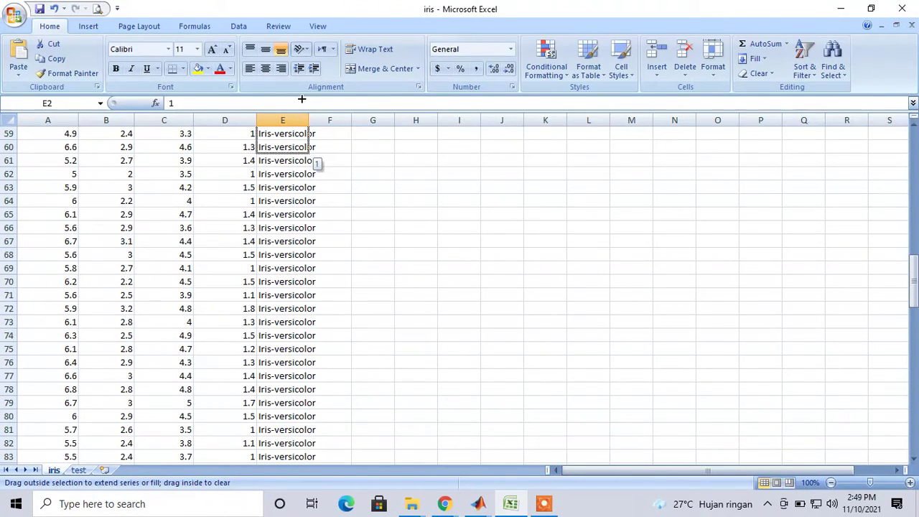
pyautogui.moveTo(301, 114); pyautogui.dragTo(302, 269)
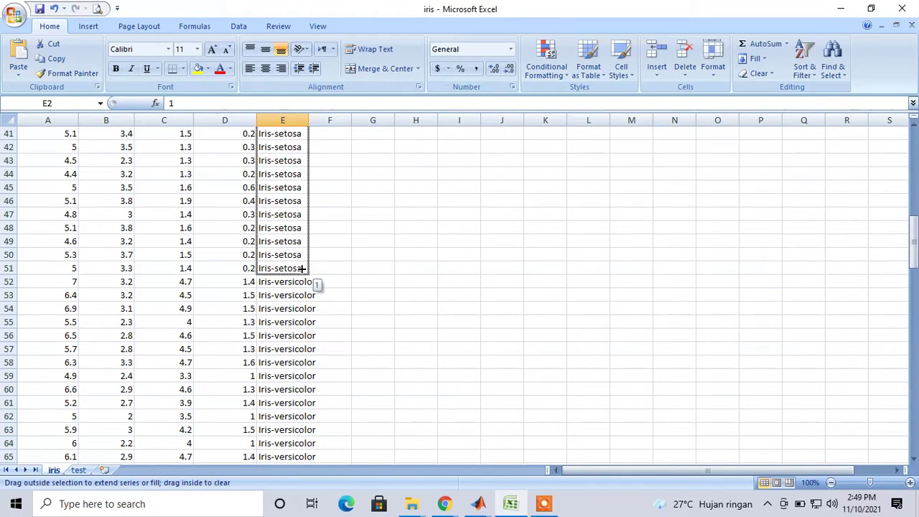
pyautogui.moveTo(303, 269); pyautogui.dragTo(302, 268)
# Fill the Iris-versicolor rows starting at E52 with the code 2.
pyautogui.click(293, 284)
pyautogui.hotkey('alt', 'Tab')
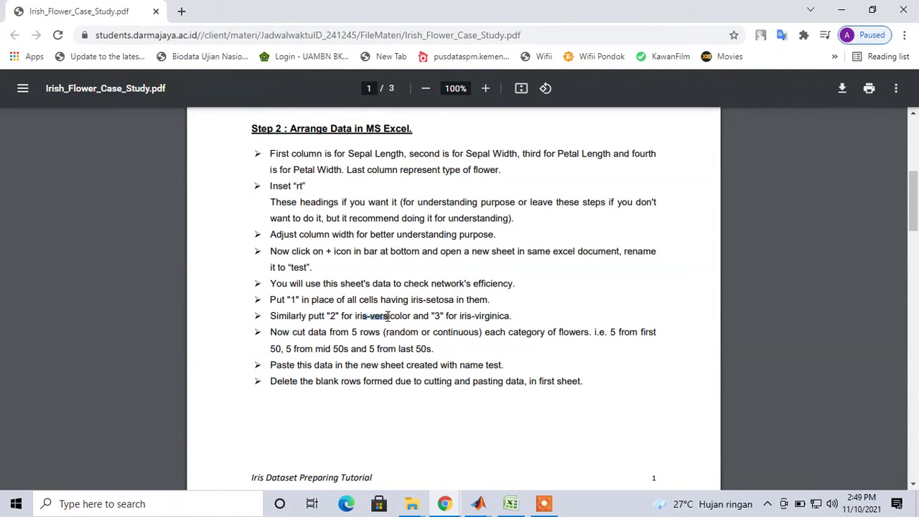
pyautogui.hotkey('alt', 'Tab')
pyautogui.write('2')
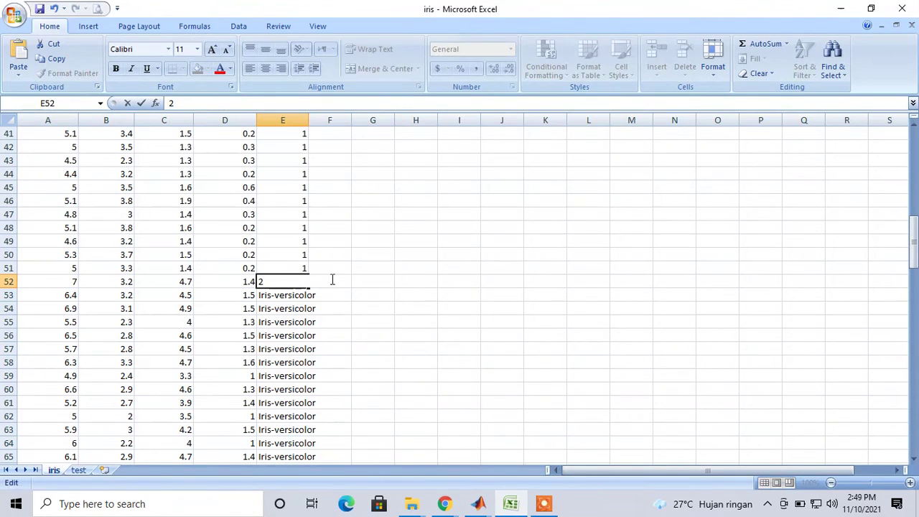
pyautogui.click(303, 257)
pyautogui.click(293, 281)
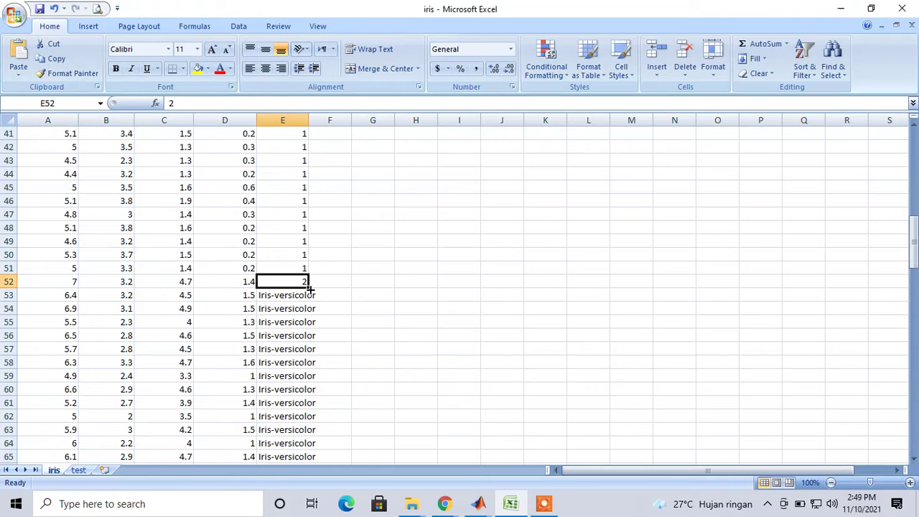
pyautogui.moveTo(309, 289)
pyautogui.mouseDown()
pyautogui.moveTo(290, 492)
pyautogui.moveTo(307, 209)
pyautogui.mouseUp()
# Fill the Iris-virginica rows E102:E151 with the code 3.
pyautogui.click(277, 214)
pyautogui.write('3')
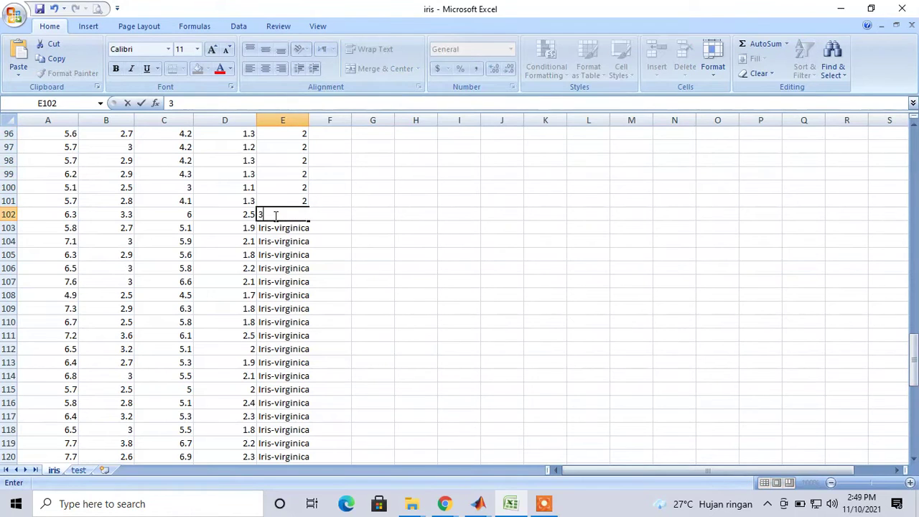
pyautogui.click(329, 192)
pyautogui.click(292, 214)
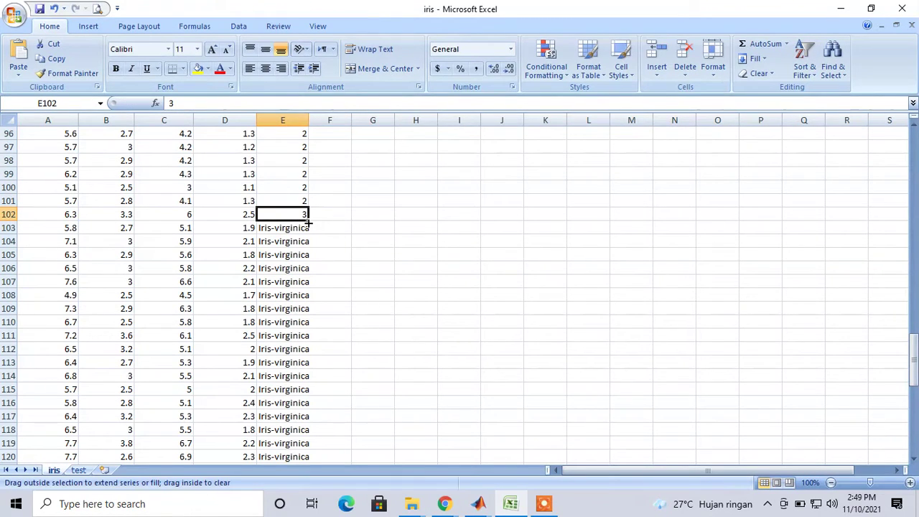
pyautogui.moveTo(309, 223); pyautogui.dragTo(287, 481)
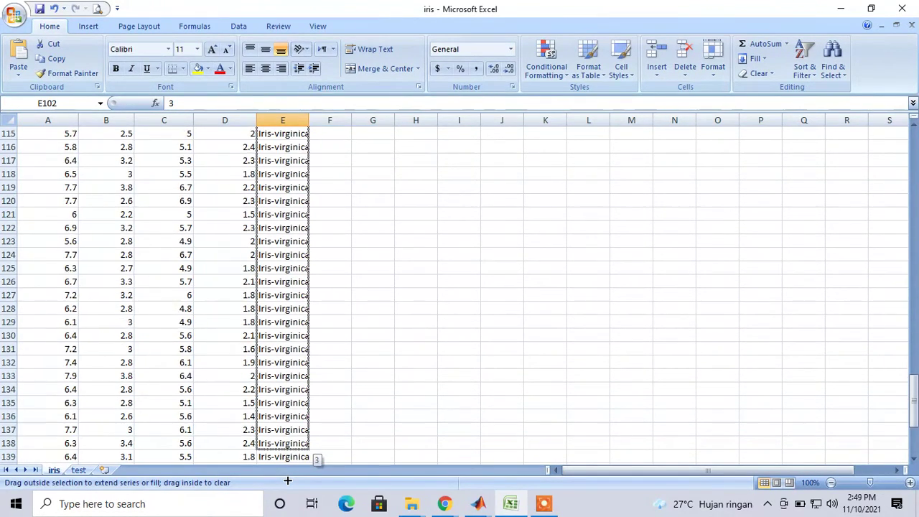
pyautogui.moveTo(287, 481); pyautogui.dragTo(286, 445)
pyautogui.scroll(8, 283, 308)
pyautogui.scroll(5, 289, 304)
pyautogui.scroll(5, 291, 307)
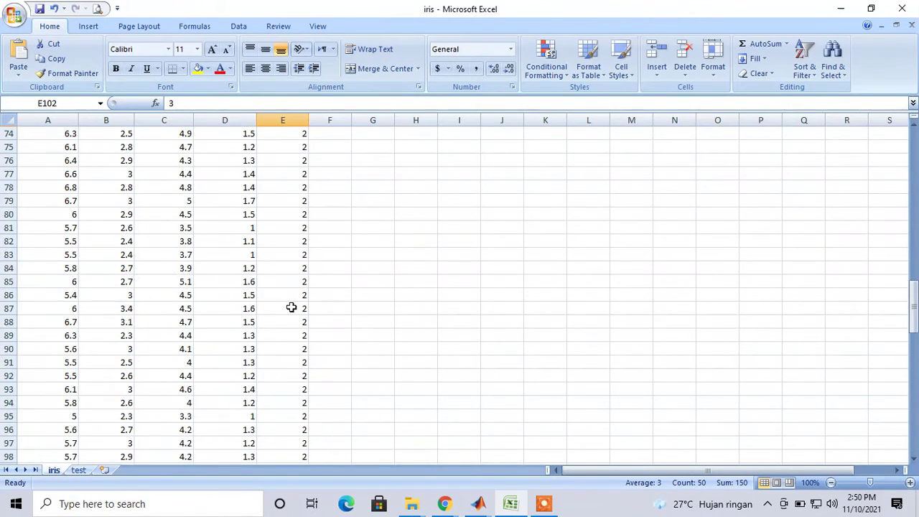
pyautogui.scroll(-5, 292, 307)
pyautogui.scroll(14, 296, 316)
pyautogui.scroll(15, 301, 323)
pyautogui.scroll(1, 305, 325)
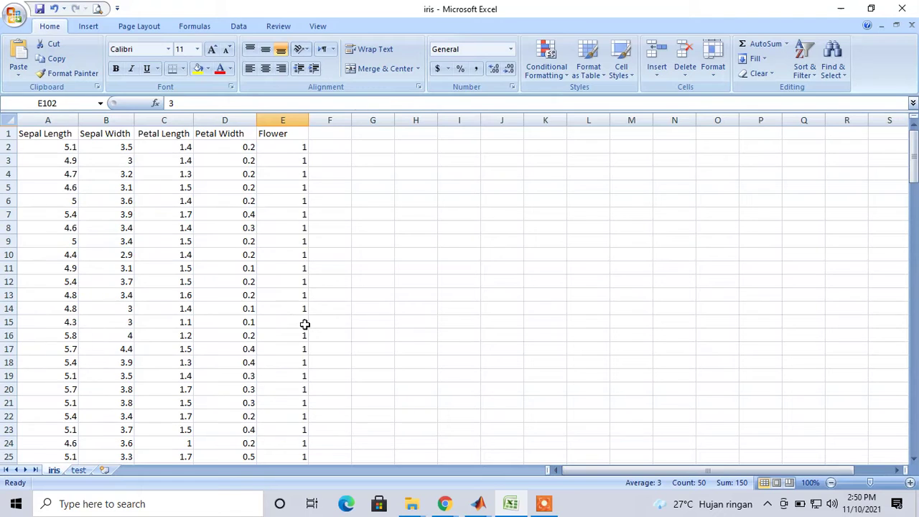
pyautogui.scroll(-17, 305, 325)
pyautogui.scroll(-15, 304, 325)
pyautogui.scroll(18, 305, 325)
pyautogui.scroll(2, 305, 325)
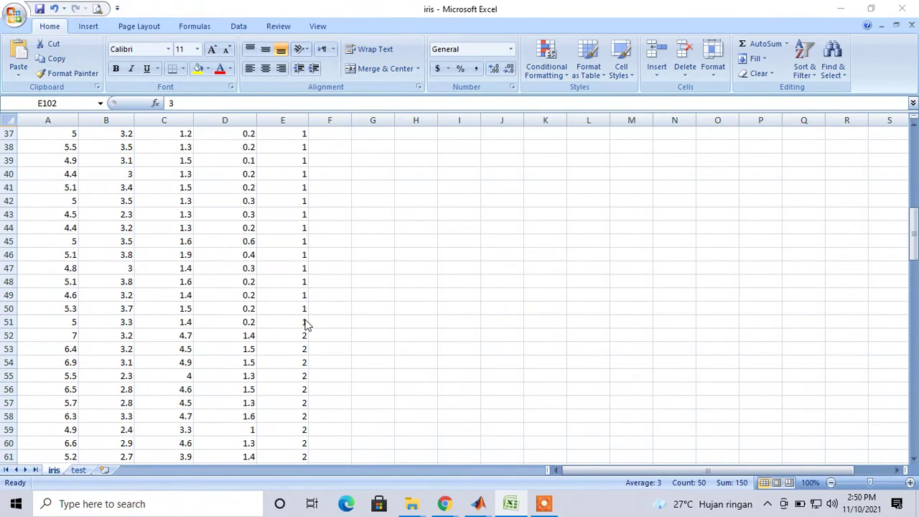
pyautogui.hotkey('alt', 'Tab')
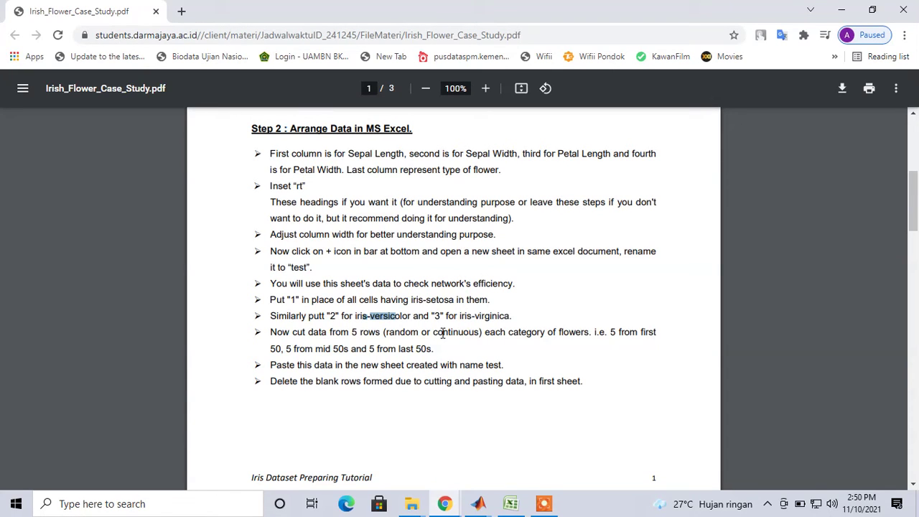
# Try trial selections in column A and rows 41–44, then recheck the instructions PDF.
pyautogui.hotkey('alt', 'Tab')
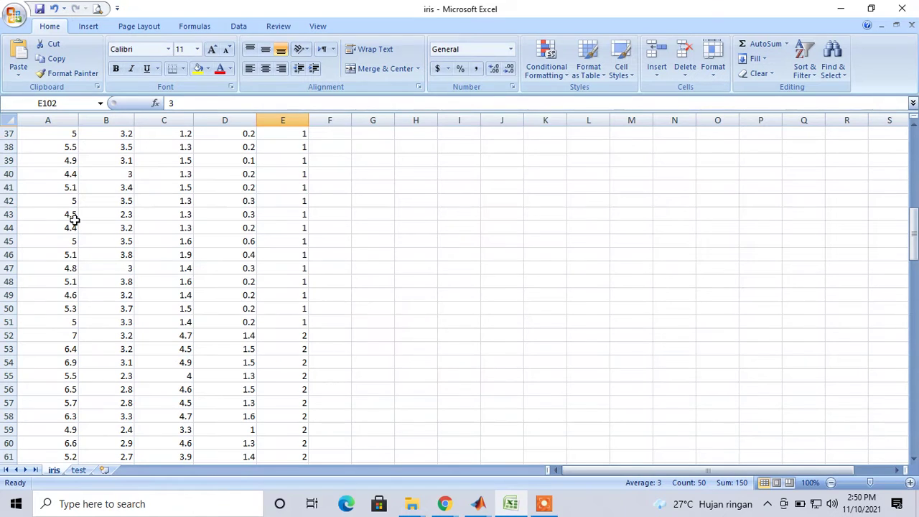
pyautogui.moveTo(45, 159)
pyautogui.mouseDown()
pyautogui.moveTo(43, 324)
pyautogui.moveTo(51, 215)
pyautogui.mouseUp()
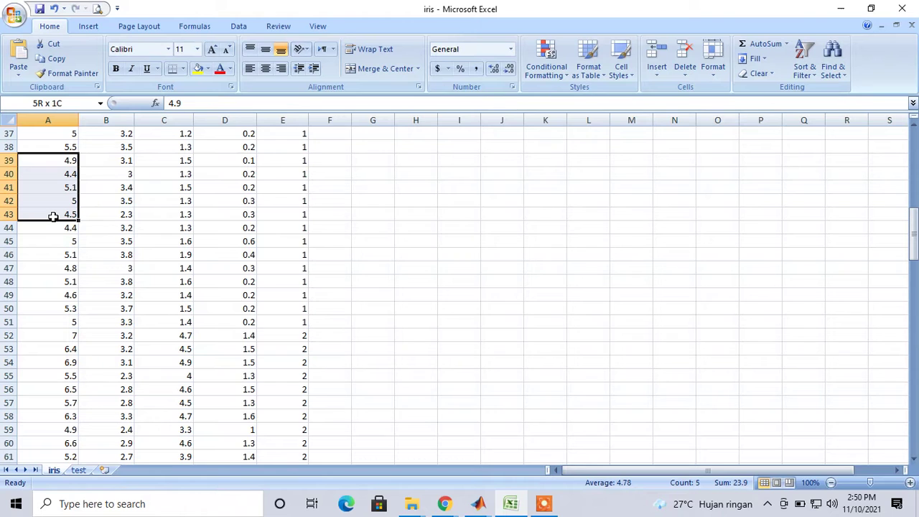
pyautogui.click(51, 174)
pyautogui.click(55, 133)
pyautogui.moveTo(55, 133); pyautogui.dragTo(40, 379)
pyautogui.click(71, 214)
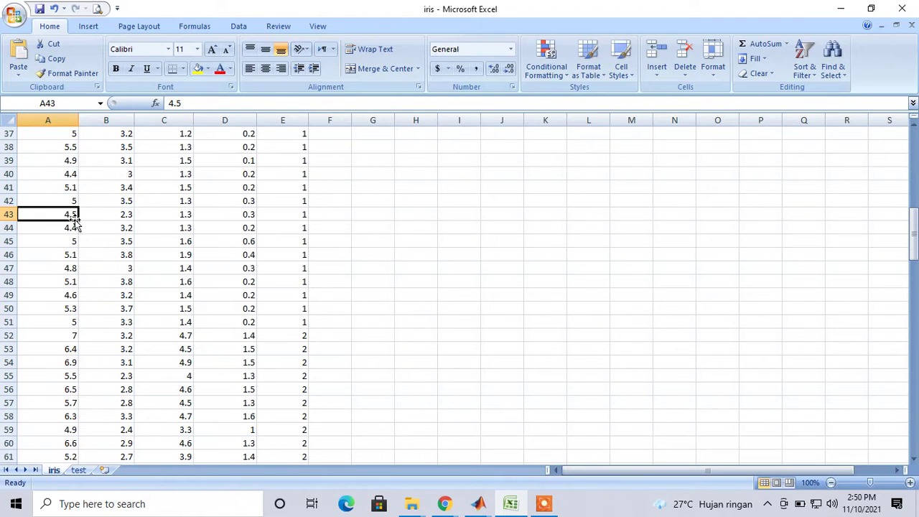
pyautogui.moveTo(54, 188)
pyautogui.mouseDown()
pyautogui.moveTo(129, 224)
pyautogui.moveTo(299, 225)
pyautogui.mouseUp()
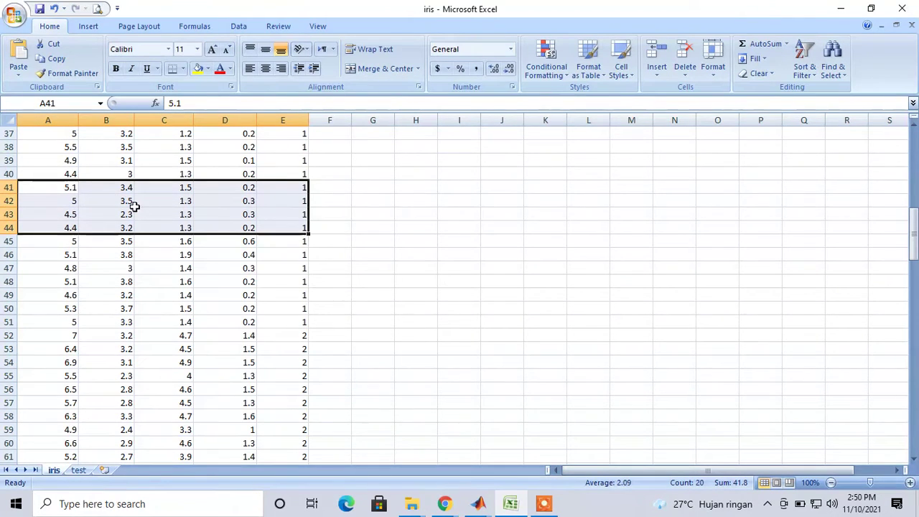
pyautogui.scroll(1, 129, 205)
pyautogui.scroll(10, 144, 213)
pyautogui.scroll(1, 143, 213)
pyautogui.hotkey('alt', 'Tab')
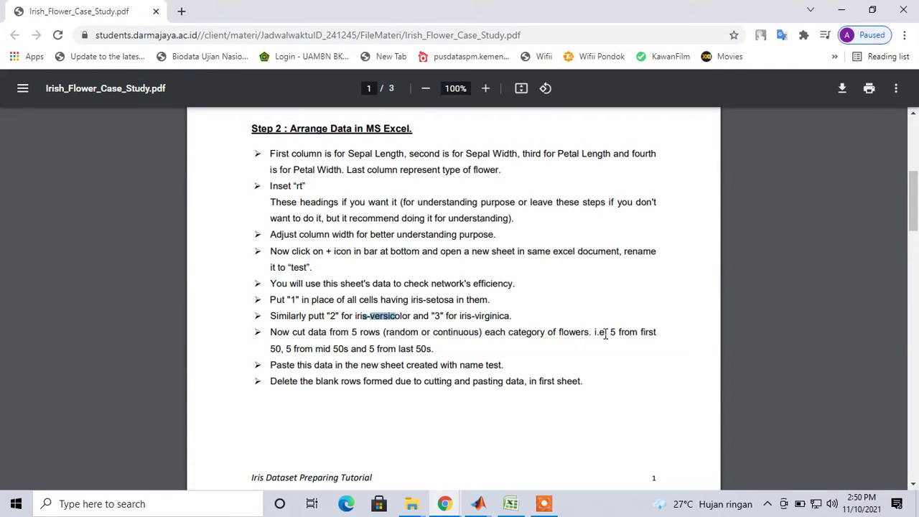
pyautogui.hotkey('alt', 'Tab')
# Select iris rows 17 to 21 across columns A–E and copy them.
pyautogui.click(141, 214)
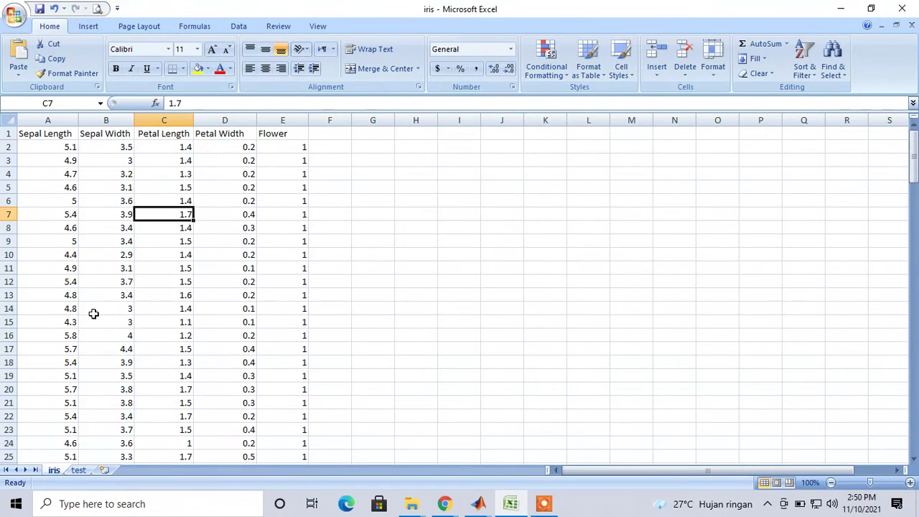
pyautogui.scroll(-5, 79, 280)
pyautogui.moveTo(53, 187)
pyautogui.mouseDown()
pyautogui.moveTo(295, 269)
pyautogui.moveTo(296, 257)
pyautogui.mouseUp()
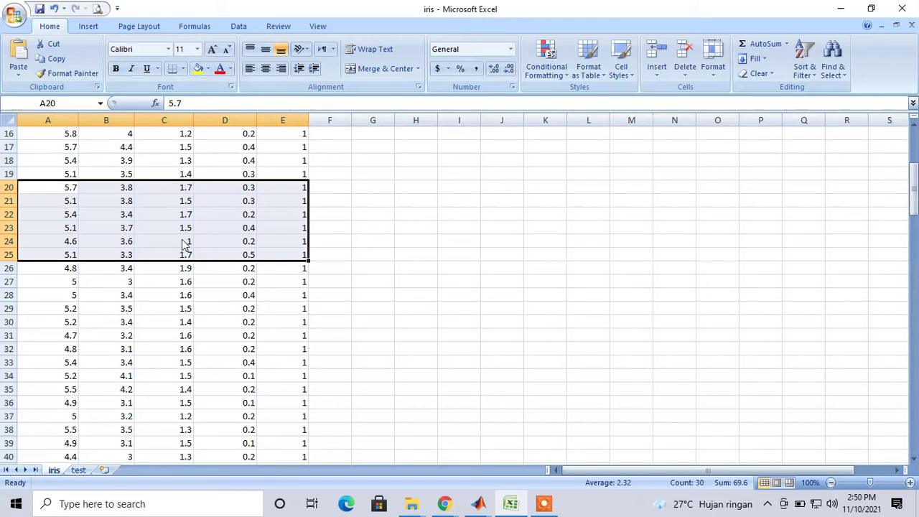
pyautogui.scroll(-1, 158, 309)
pyautogui.moveTo(43, 253); pyautogui.dragTo(244, 349)
pyautogui.scroll(-3, 48, 283)
pyautogui.moveTo(48, 282); pyautogui.dragTo(158, 332)
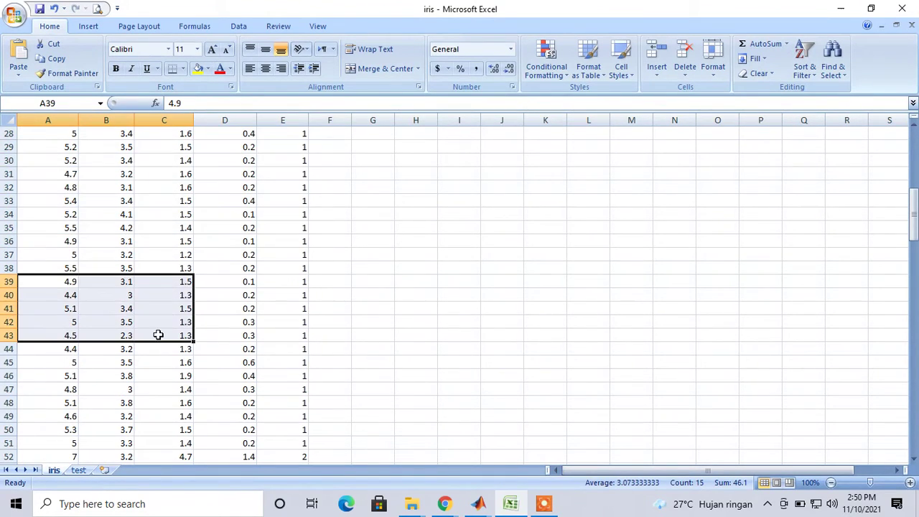
pyautogui.scroll(6, 139, 316)
pyautogui.moveTo(36, 227); pyautogui.dragTo(39, 242)
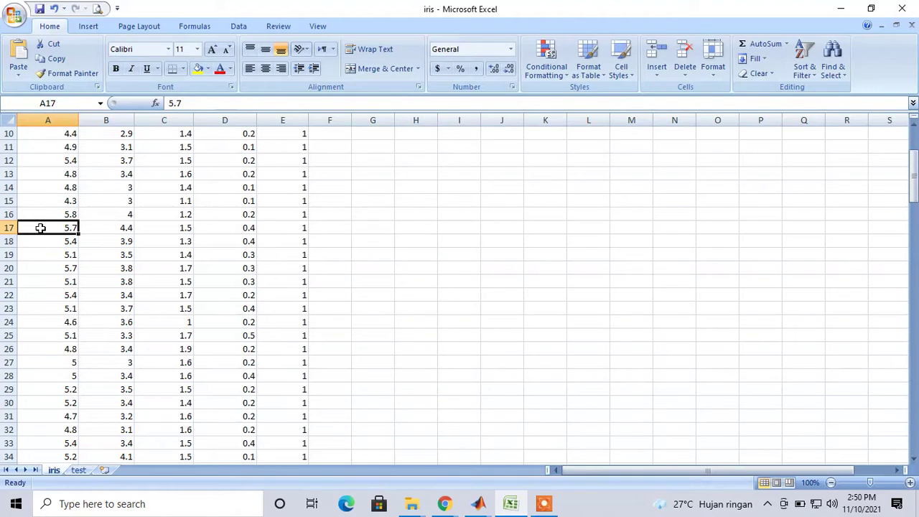
pyautogui.moveTo(41, 252)
pyautogui.mouseDown()
pyautogui.moveTo(46, 281)
pyautogui.moveTo(276, 283)
pyautogui.mouseUp()
pyautogui.hotkey('ctrl', 'c')
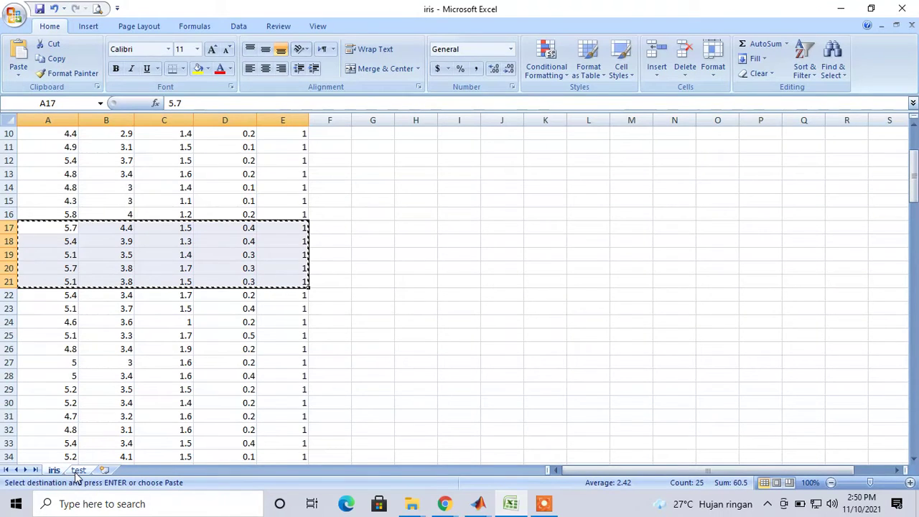
# Paste the five copied rows into the test sheet starting at row 2.
pyautogui.click(77, 471)
pyautogui.click(42, 148)
pyautogui.hotkey('ctrl', 'v')
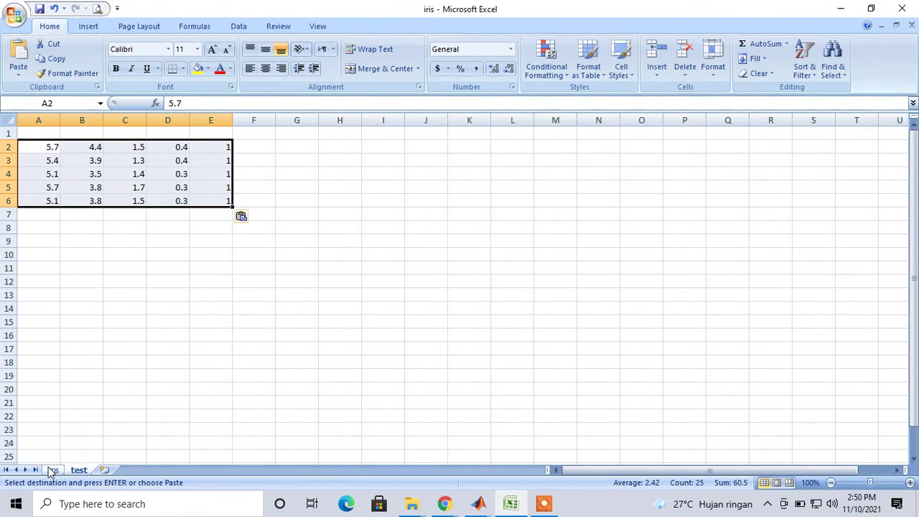
# Put the iris column headings in test row 1 and widen column A to fit Sepal Length.
pyautogui.click(52, 471)
pyautogui.scroll(3, 50, 148)
pyautogui.moveTo(45, 133); pyautogui.dragTo(287, 133)
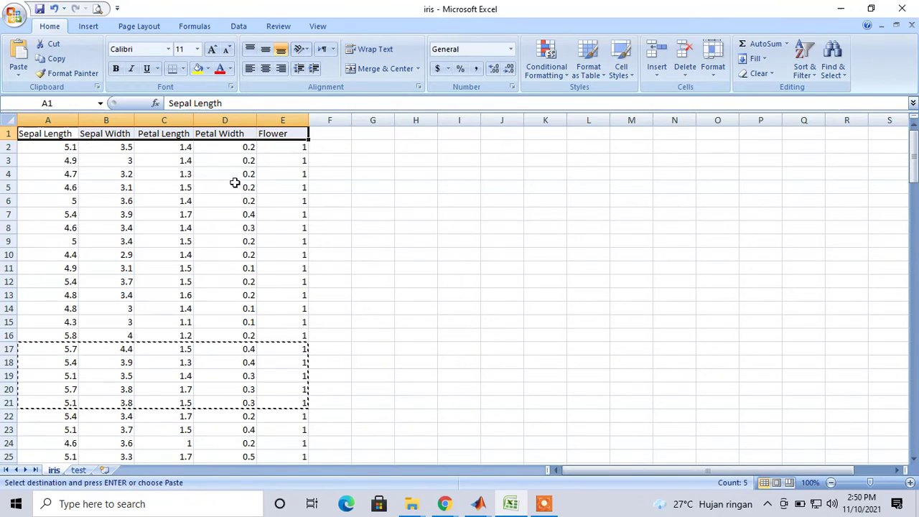
pyautogui.click(78, 470)
pyautogui.click(39, 135)
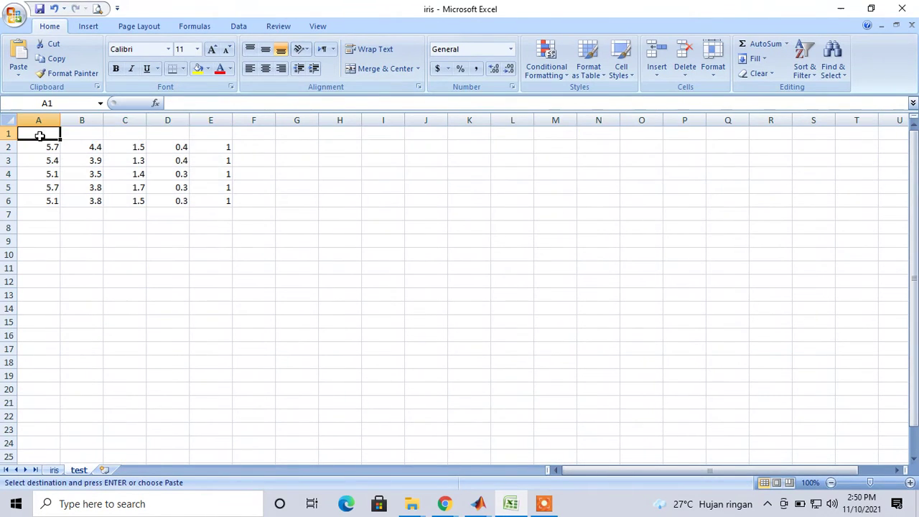
pyautogui.hotkey('ctrl', 'v')
pyautogui.click(172, 239)
pyautogui.moveTo(57, 120); pyautogui.dragTo(263, 120)
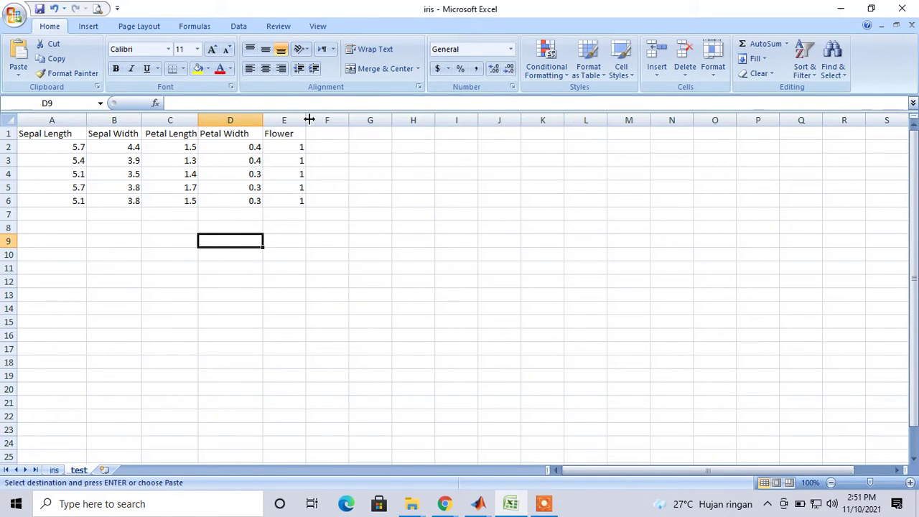
# Select iris rows 72–76, then select the five data rows A2:E6 on the test sheet.
pyautogui.click(55, 465)
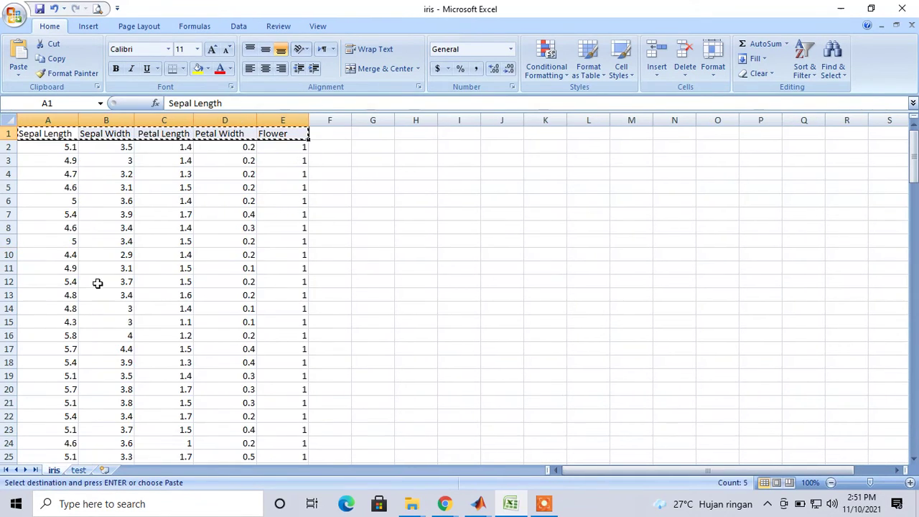
pyautogui.scroll(-6, 96, 282)
pyautogui.scroll(-11, 70, 353)
pyautogui.scroll(-4, 70, 353)
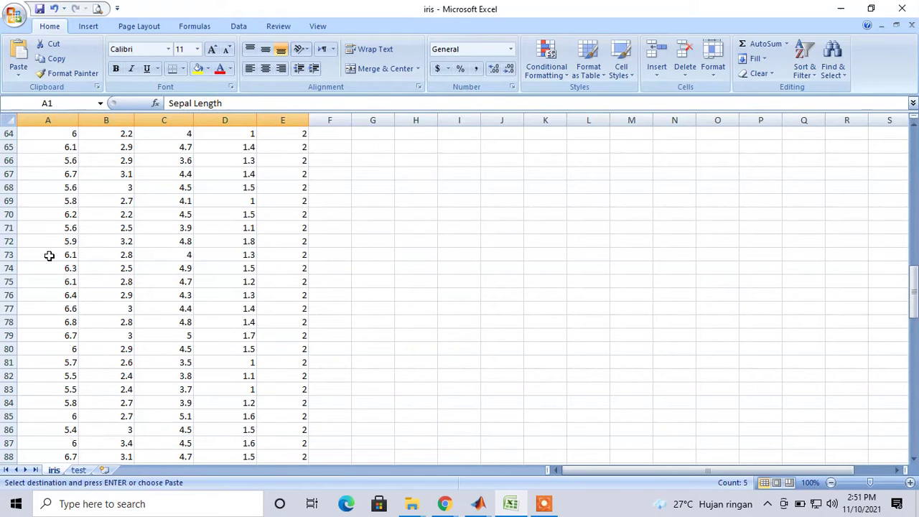
pyautogui.moveTo(49, 243); pyautogui.dragTo(290, 291)
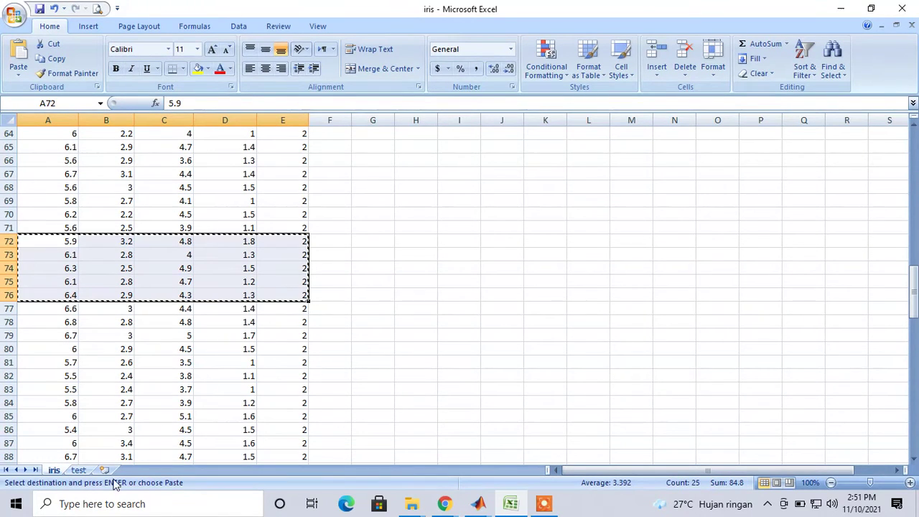
pyautogui.click(78, 470)
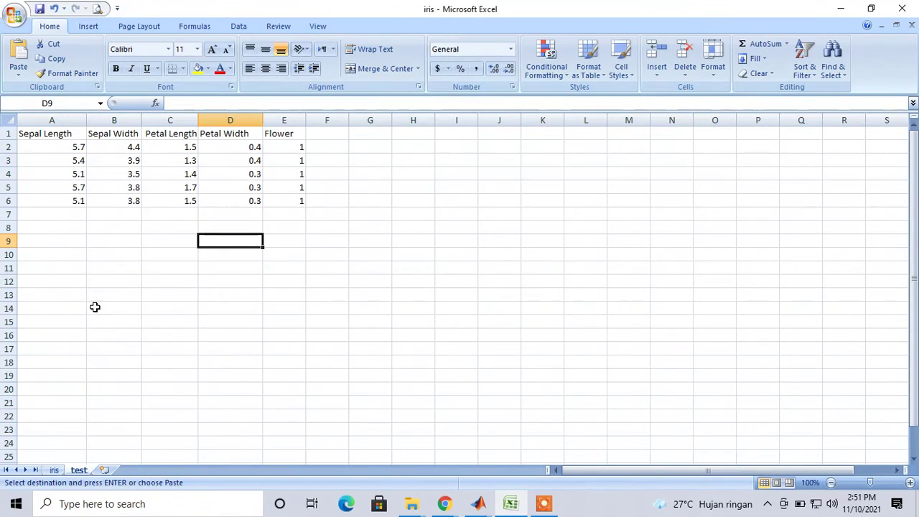
pyautogui.click(55, 469)
pyautogui.scroll(5, 184, 297)
pyautogui.scroll(3, 184, 298)
pyautogui.hotkey('ctrl', 'pagedown')
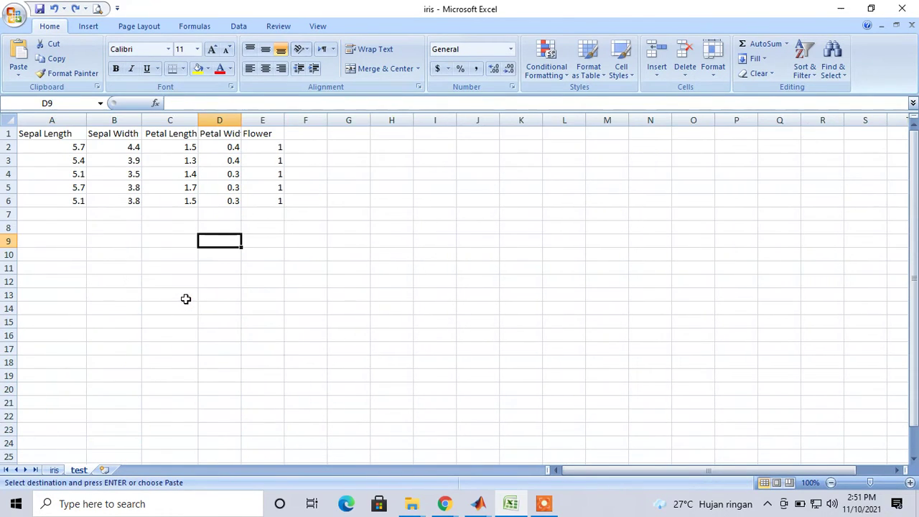
pyautogui.moveTo(63, 148); pyautogui.dragTo(287, 204)
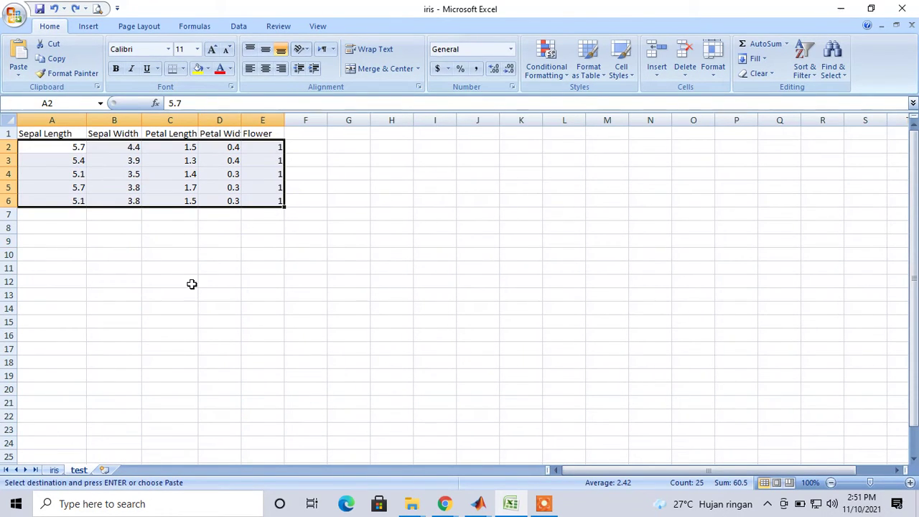
# Cut iris rows 16–20 (A16:E20) and paste them over test rows 2–6.
pyautogui.click(54, 469)
pyautogui.scroll(9, 87, 356)
pyautogui.scroll(11, 87, 356)
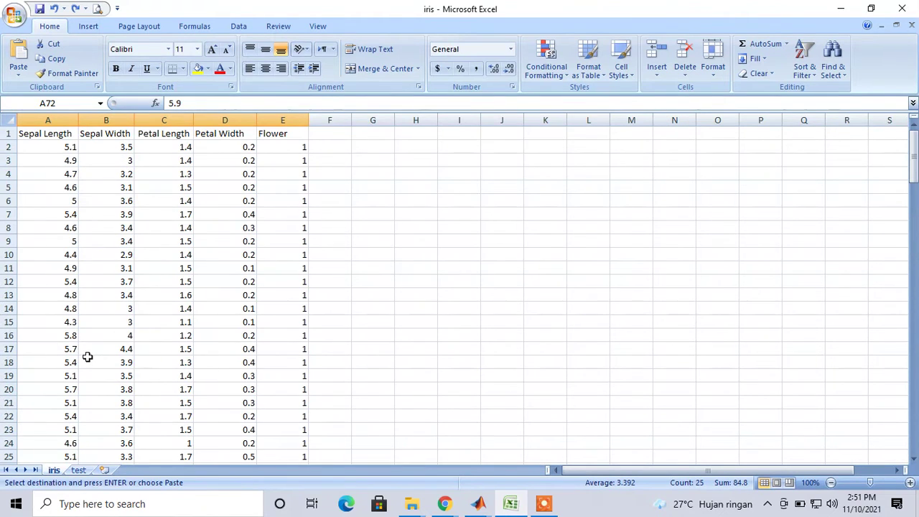
pyautogui.scroll(-3, 87, 356)
pyautogui.moveTo(58, 214)
pyautogui.mouseDown()
pyautogui.moveTo(153, 244)
pyautogui.moveTo(306, 272)
pyautogui.mouseUp()
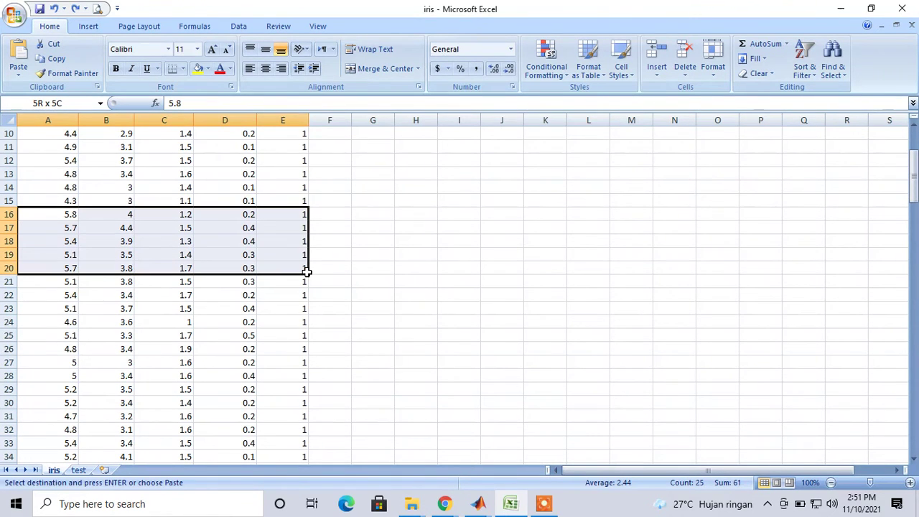
pyautogui.hotkey('ctrl', 'c')
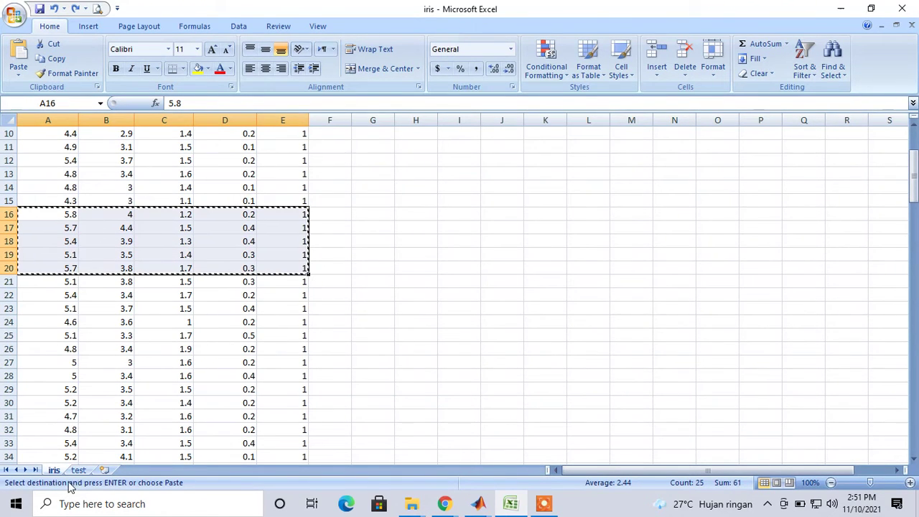
pyautogui.click(79, 470)
pyautogui.press('Return')
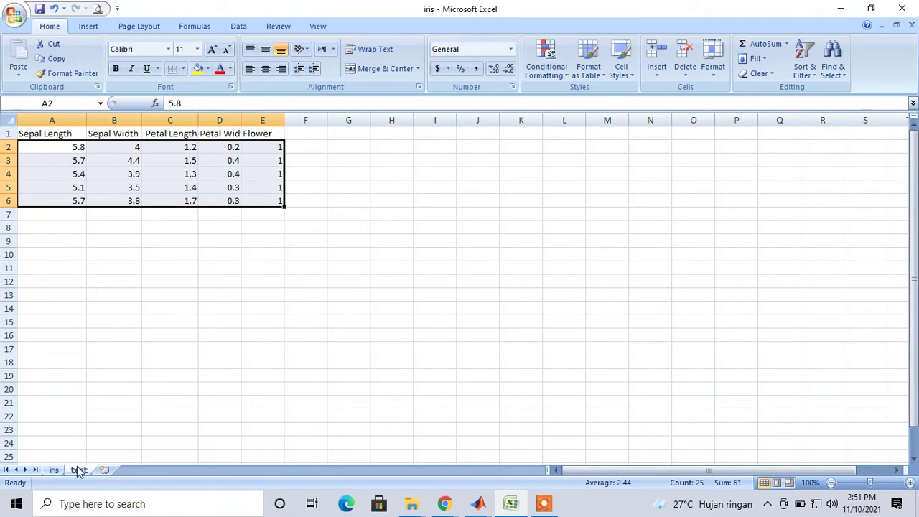
pyautogui.click(54, 470)
# Delete the blank cells A16:E20 on the iris sheet with Home > Cells > Delete, shifting data up.
pyautogui.click(9, 228)
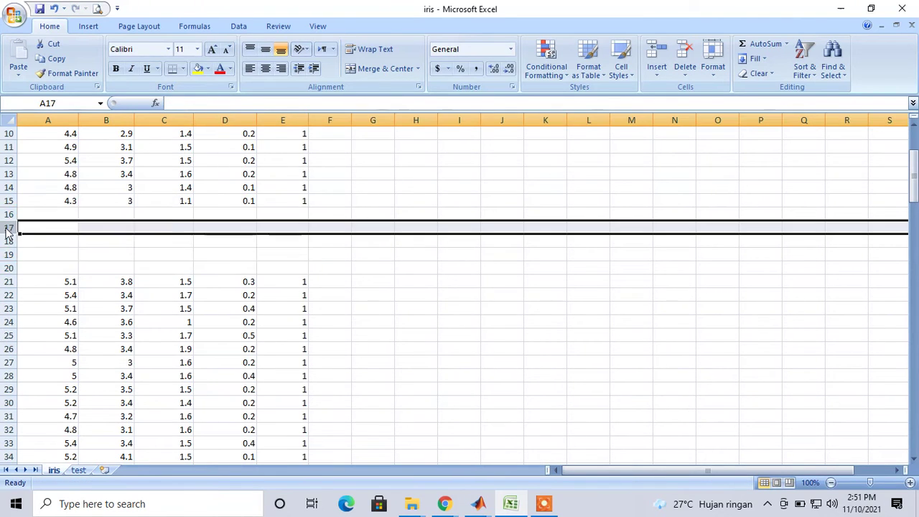
pyautogui.rightClick(8, 227)
pyautogui.press('Escape')
pyautogui.moveTo(40, 213); pyautogui.dragTo(325, 267)
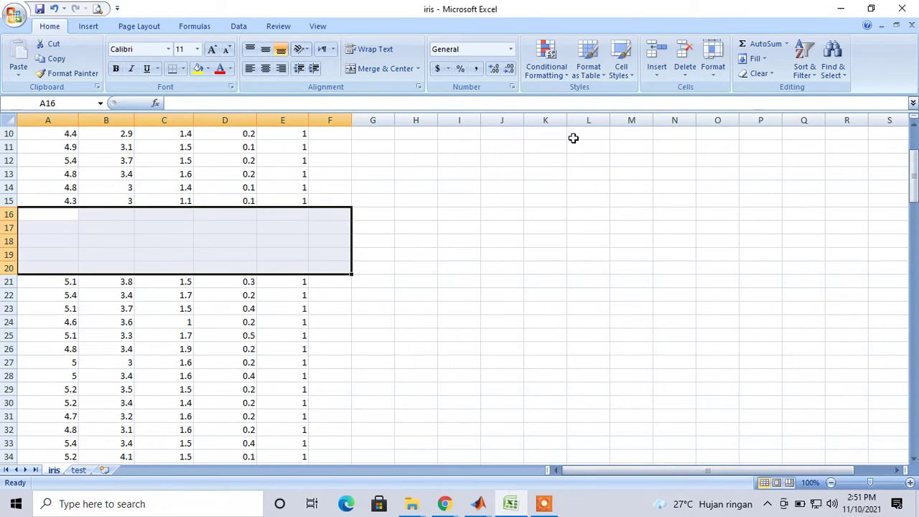
pyautogui.click(685, 64)
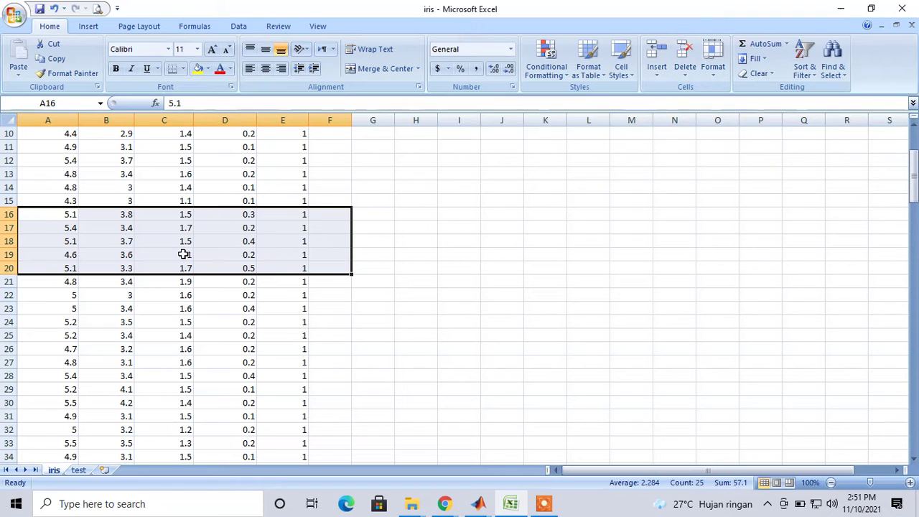
pyautogui.scroll(-1, 180, 251)
pyautogui.scroll(-6, 180, 251)
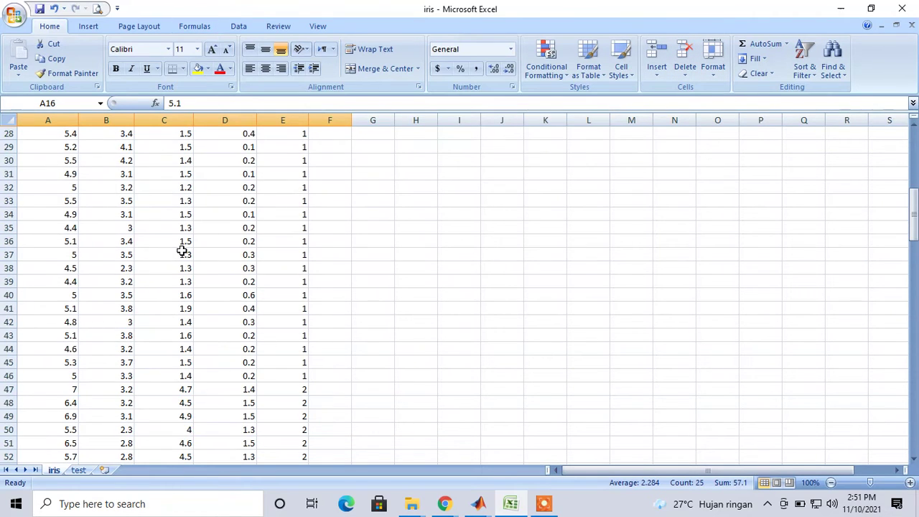
pyautogui.scroll(-7, 180, 250)
pyautogui.scroll(-3, 169, 255)
# Move flower-2 rows 70–74 to test!A7 and delete the emptied rows on the iris sheet.
pyautogui.moveTo(52, 250); pyautogui.dragTo(289, 314)
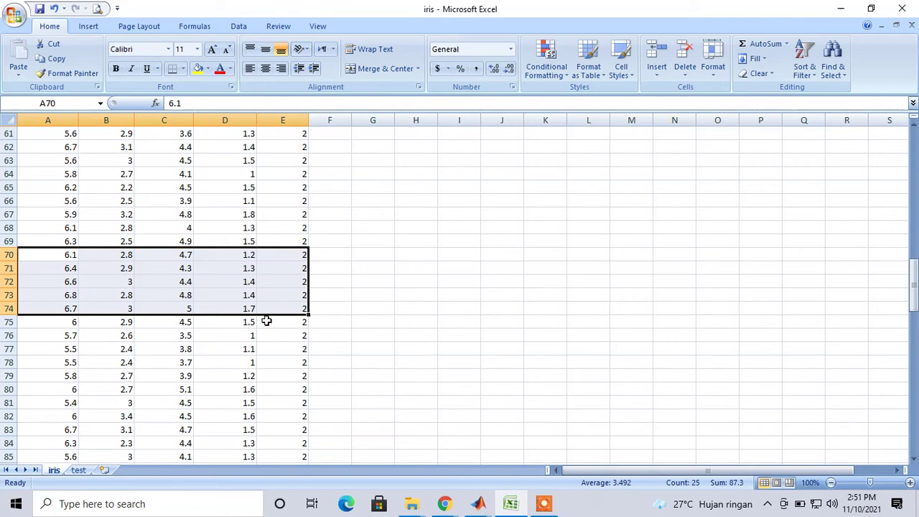
pyautogui.hotkey('ctrl', 'c')
pyautogui.click(78, 469)
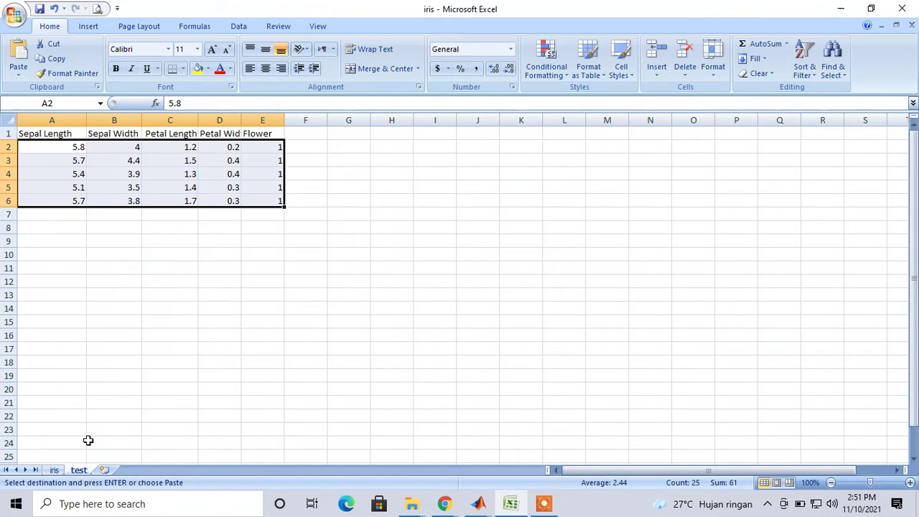
pyautogui.click(47, 216)
pyautogui.press('Return')
pyautogui.click(53, 469)
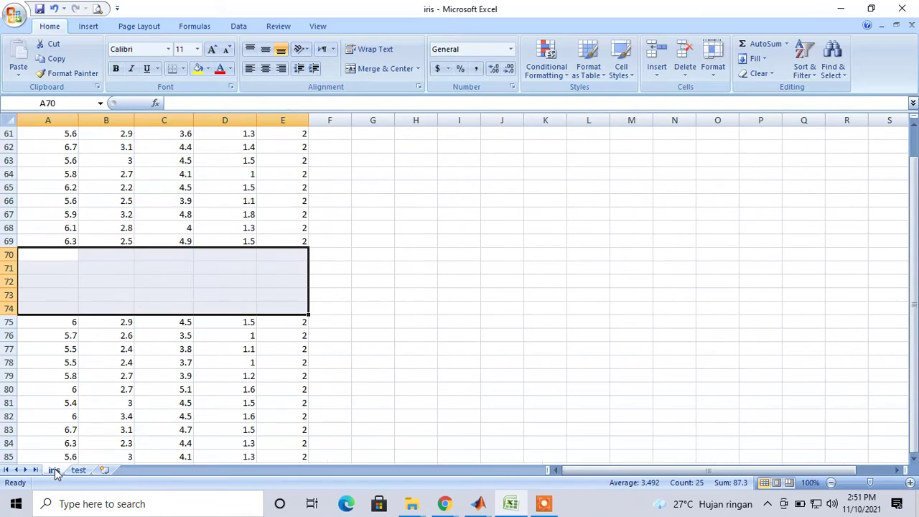
pyautogui.click(684, 54)
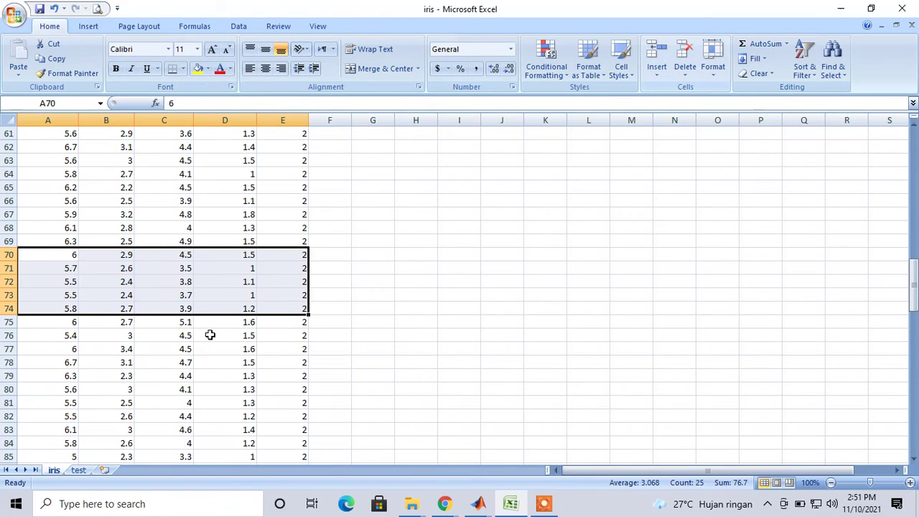
pyautogui.scroll(-7, 211, 331)
pyautogui.scroll(-3, 199, 332)
pyautogui.scroll(-2, 152, 308)
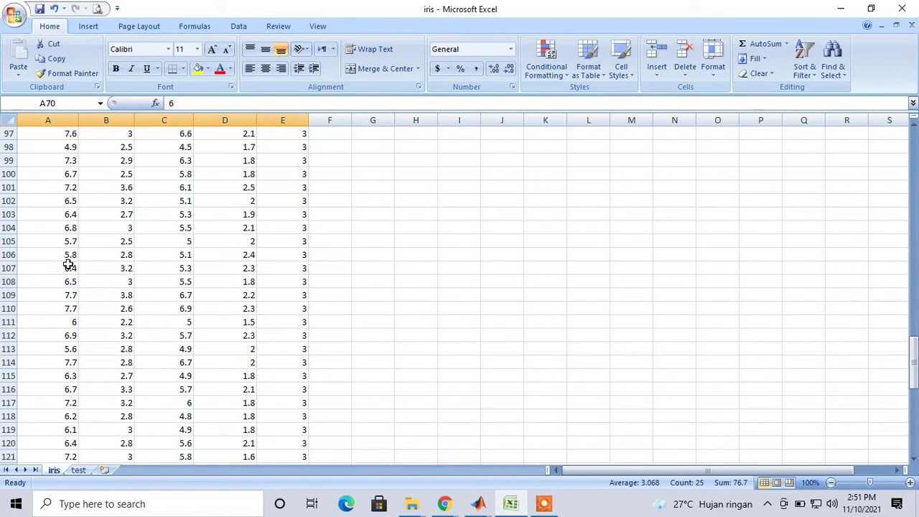
# Move flower-3 rows 107–111 to test!A12, delete the gap on the iris sheet, and save.
pyautogui.moveTo(68, 264); pyautogui.dragTo(297, 319)
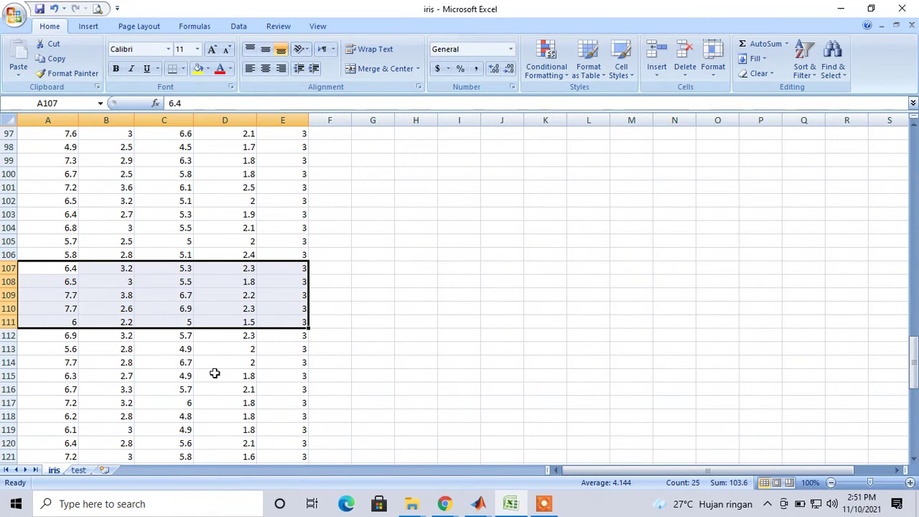
pyautogui.hotkey('ctrl', 'x')
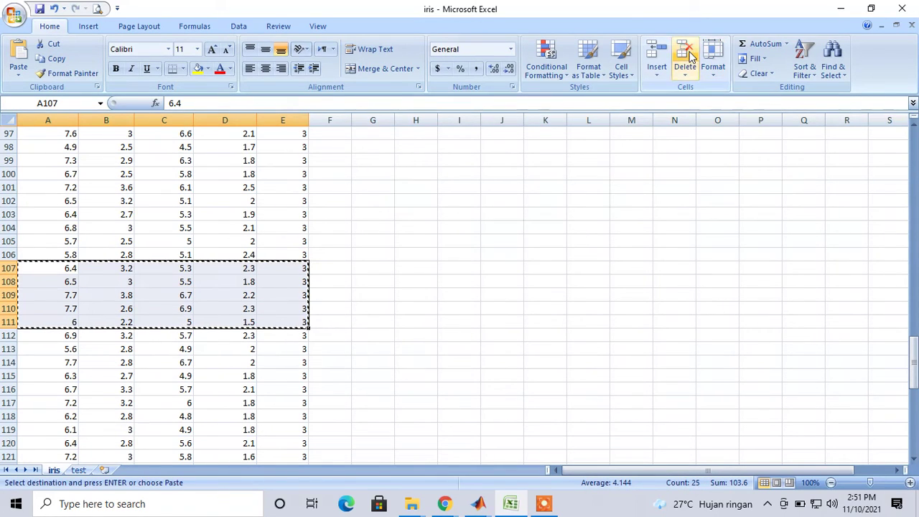
pyautogui.click(78, 470)
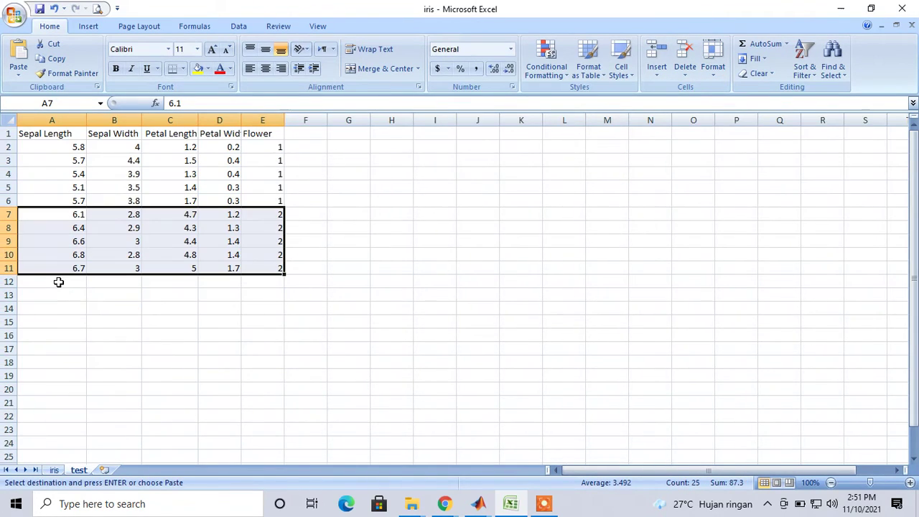
pyautogui.click(59, 282)
pyautogui.hotkey('ctrl', 'v')
pyautogui.click(54, 469)
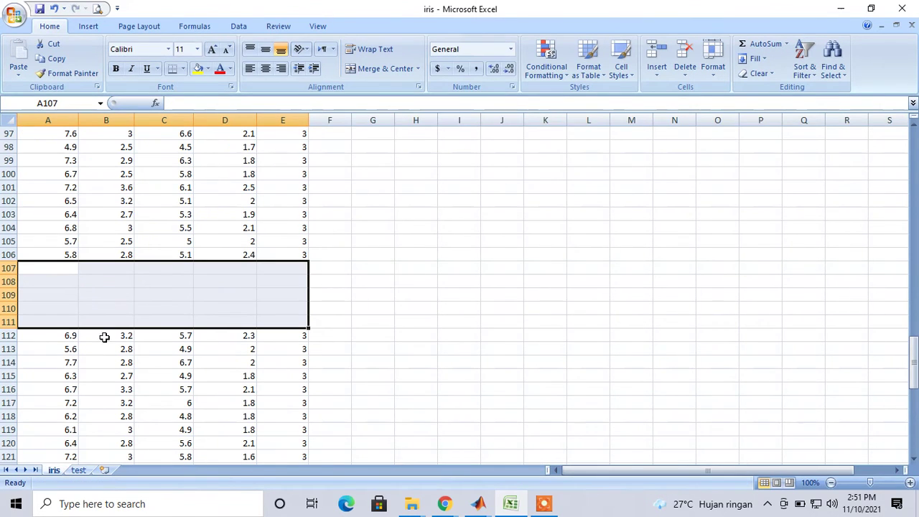
pyautogui.click(684, 57)
pyautogui.scroll(-10, 276, 293)
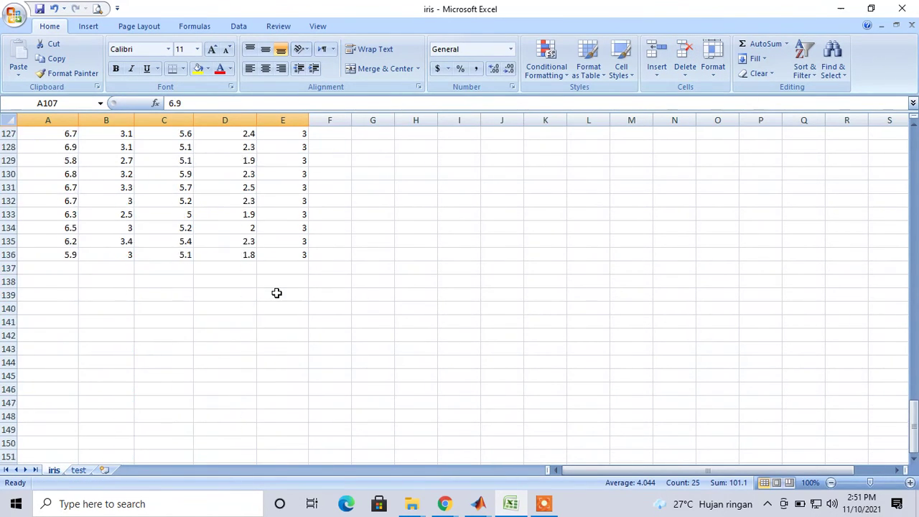
pyautogui.scroll(9, 277, 293)
pyautogui.scroll(15, 276, 293)
pyautogui.scroll(8, 276, 293)
pyautogui.scroll(10, 277, 292)
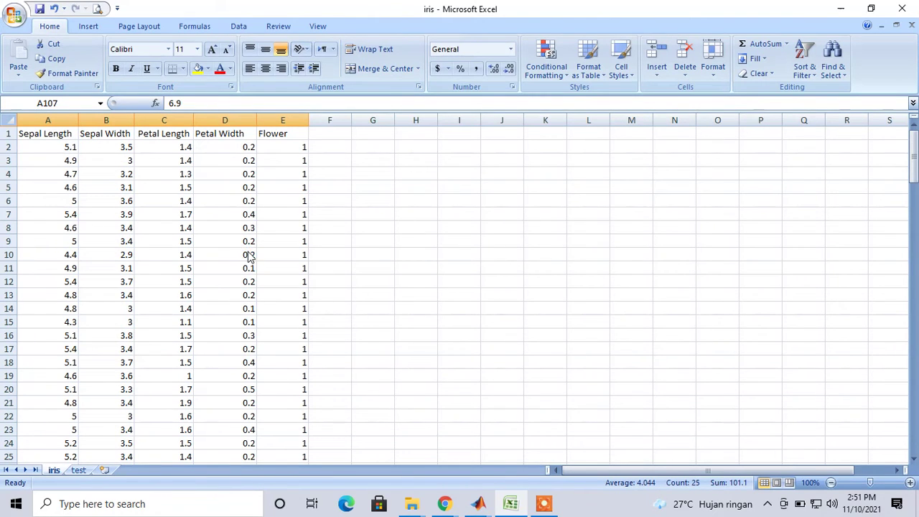
pyautogui.hotkey('ctrl', 's')
# Dismiss the compatibility warning and Save As 'iris' in Excel Workbook format.
pyautogui.click(407, 297)
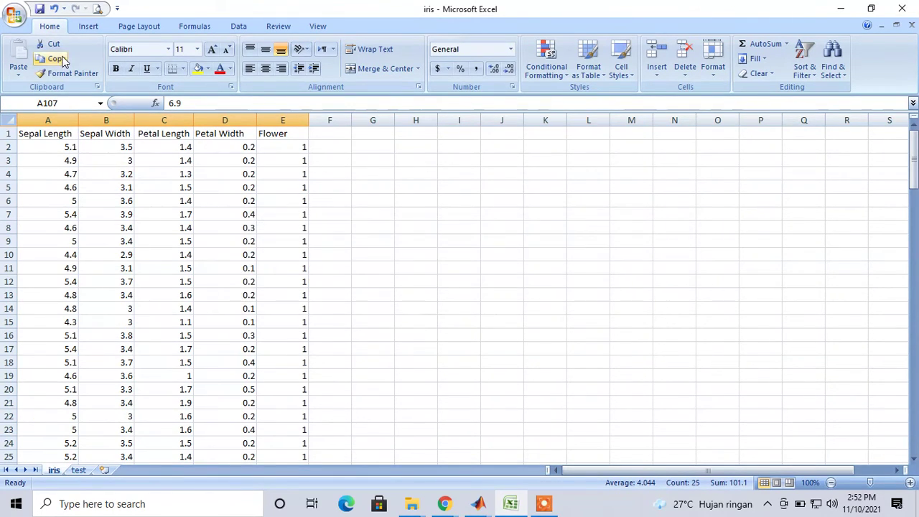
pyautogui.click(14, 14)
pyautogui.click(37, 142)
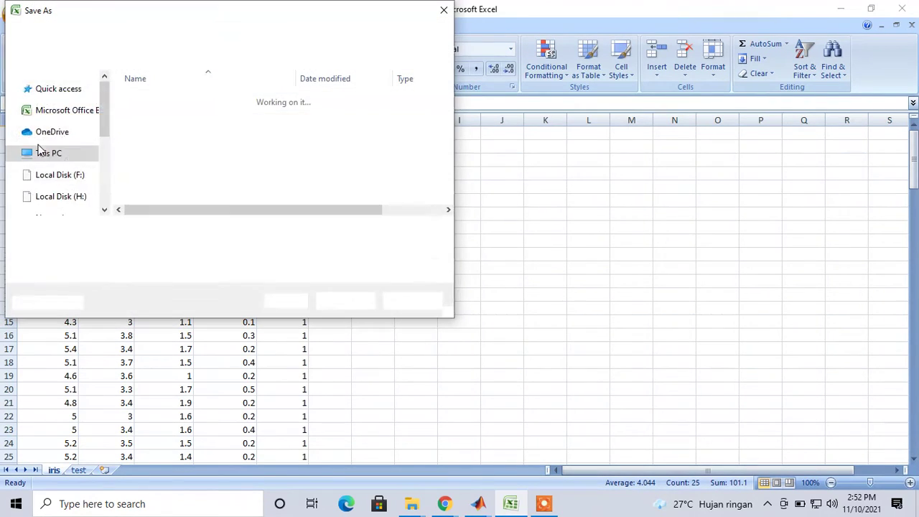
pyautogui.click(179, 247)
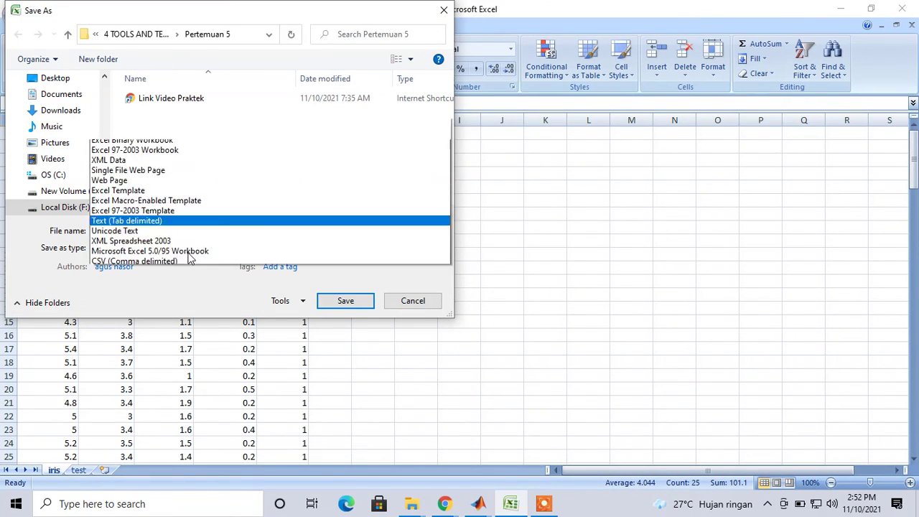
pyautogui.click(123, 6)
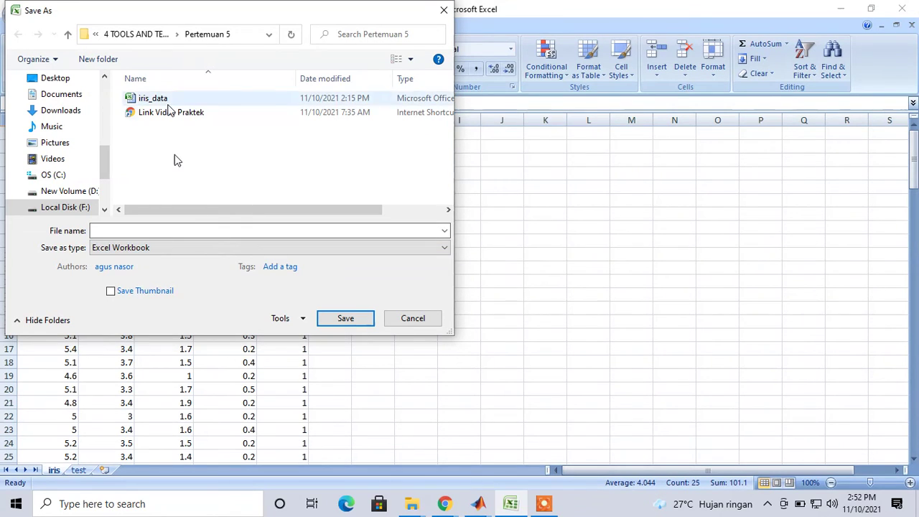
pyautogui.click(178, 233)
pyautogui.write('iris')
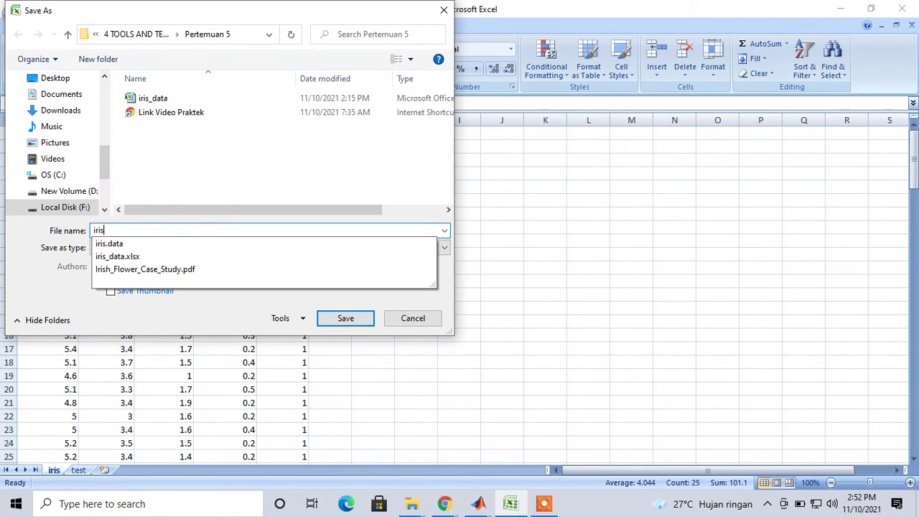
pyautogui.click(360, 322)
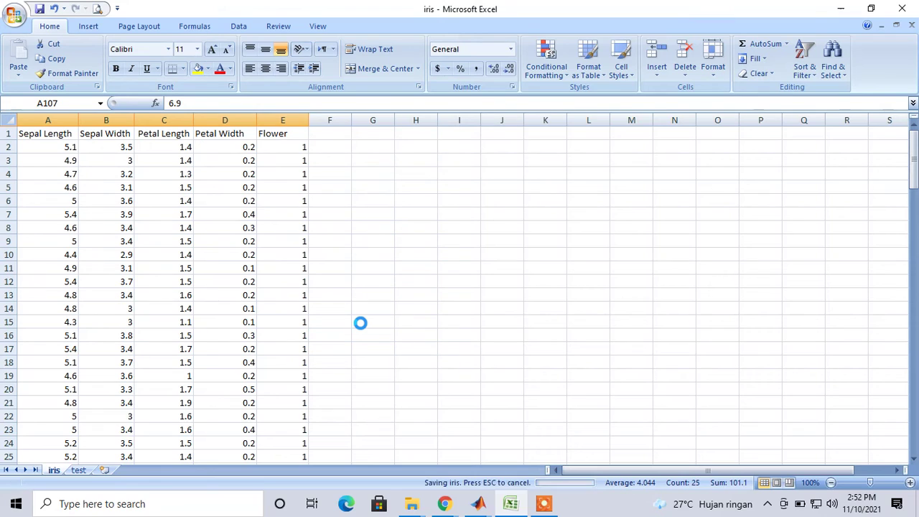
pyautogui.click(231, 188)
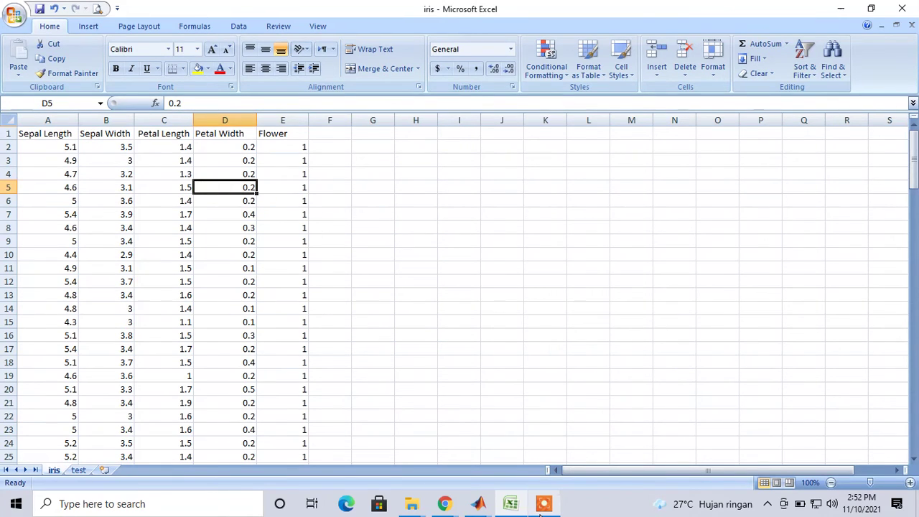
pyautogui.moveTo(477, 503)
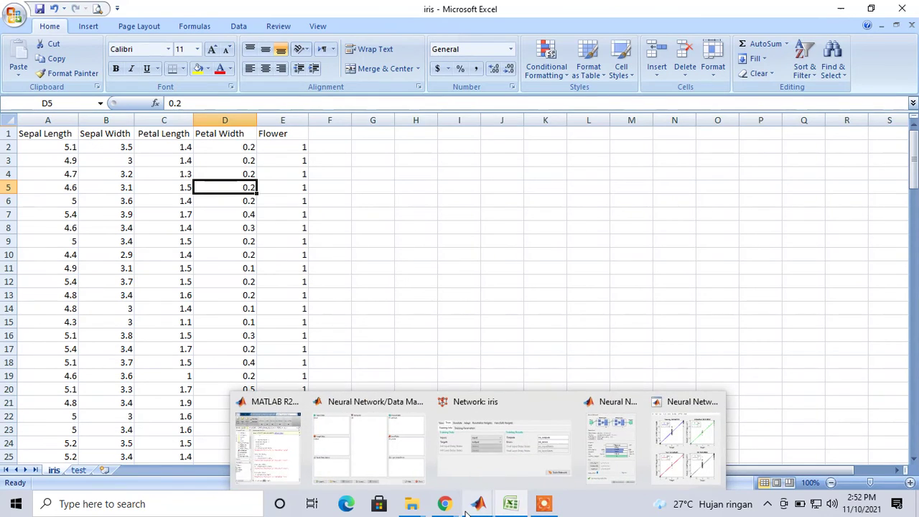
# Bring Irish_Flower_Case_Study.pdf back in Chrome and scroll to Step 3 : Matlab Part on page 2.
pyautogui.click(445, 503)
pyautogui.click(481, 468)
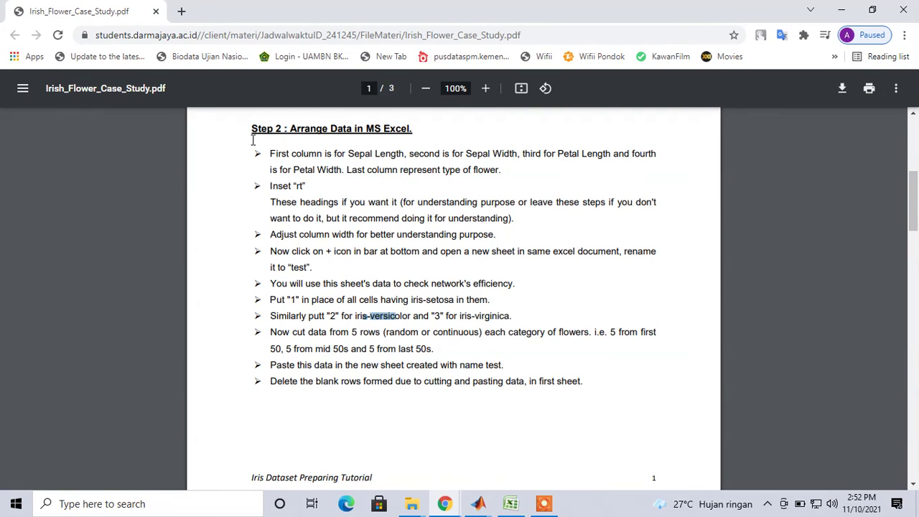
pyautogui.moveTo(253, 140); pyautogui.dragTo(361, 137)
pyautogui.click(514, 324)
pyautogui.scroll(-2, 548, 317)
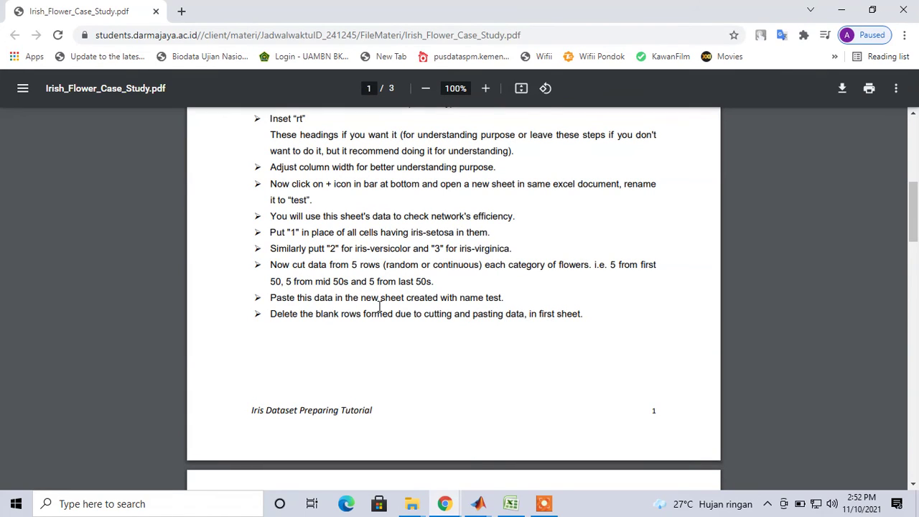
pyautogui.scroll(-5, 380, 307)
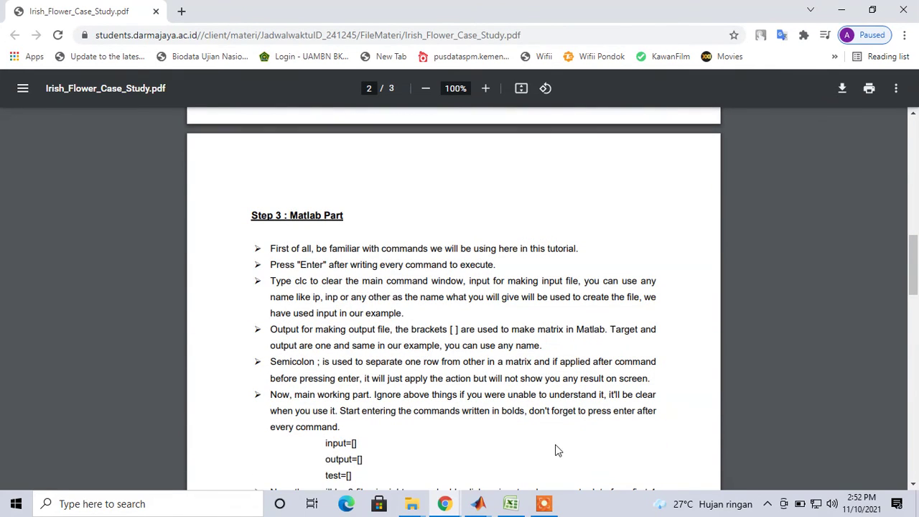
pyautogui.click(543, 504)
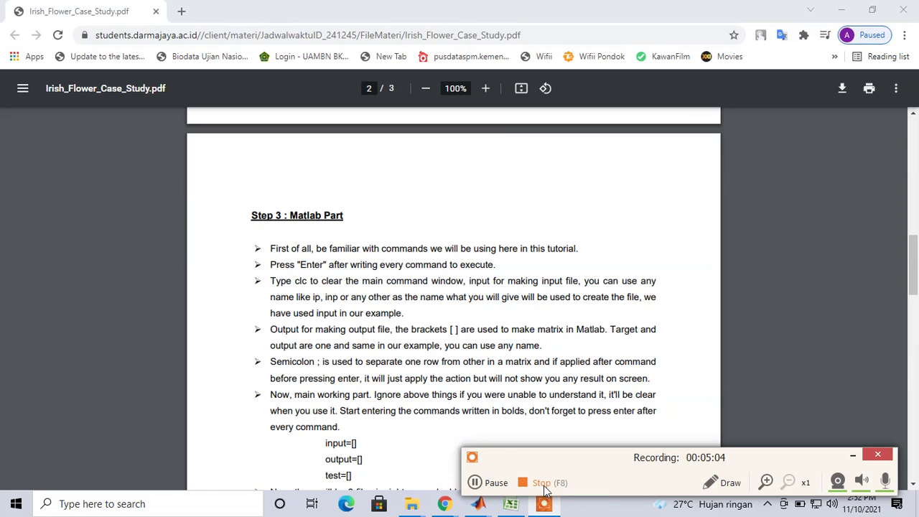